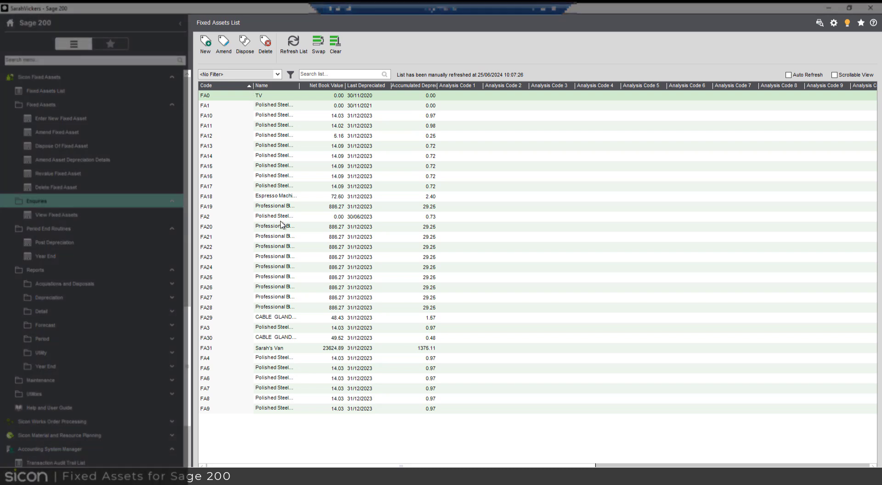
# - Begin a new fixed asset record named as a car and review the categories available for it
pyautogui.click(206, 42)
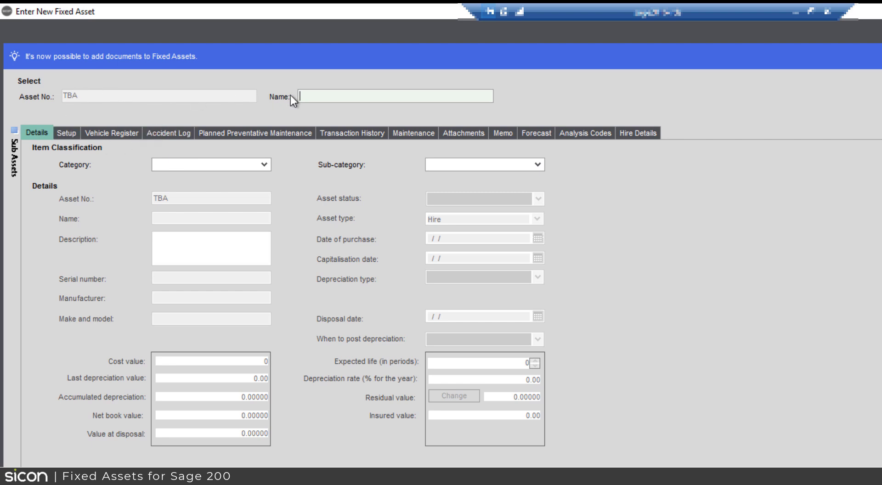
pyautogui.write("Sarah' car")
pyautogui.click(268, 167)
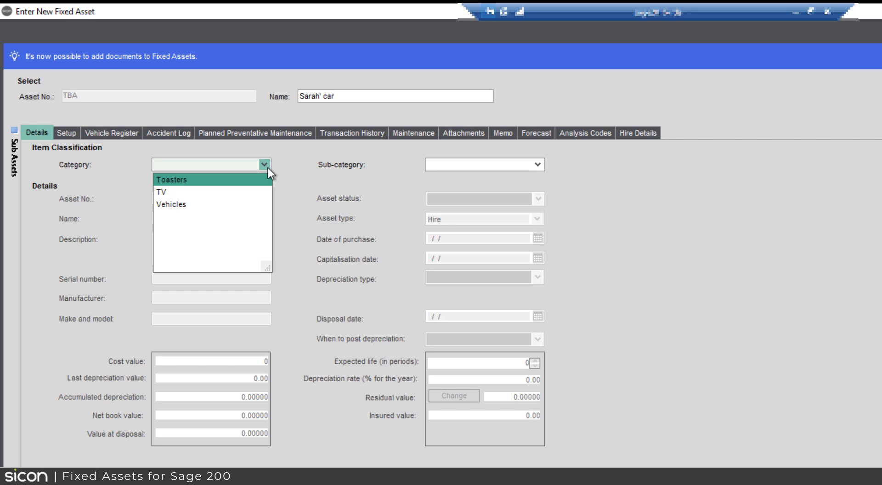
pyautogui.click(296, 208)
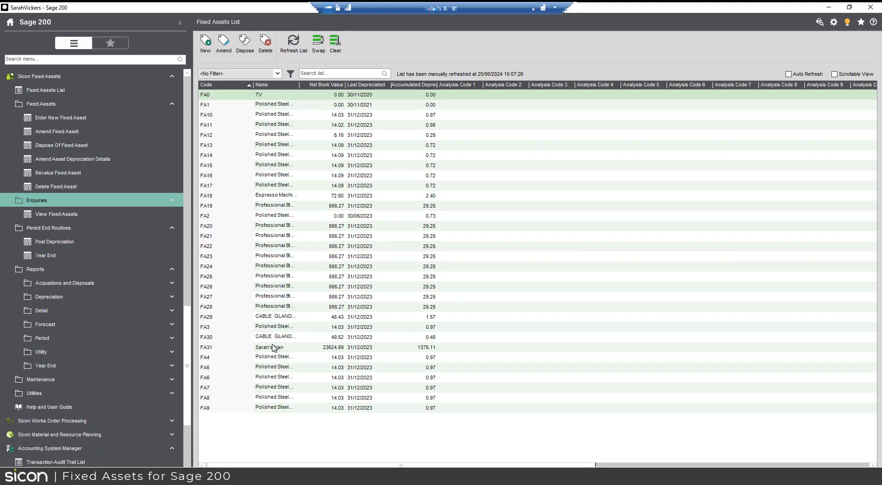
# - Open asset FA31 for amendment and review its asset status and depreciation posting frequency options
pyautogui.click(275, 348)
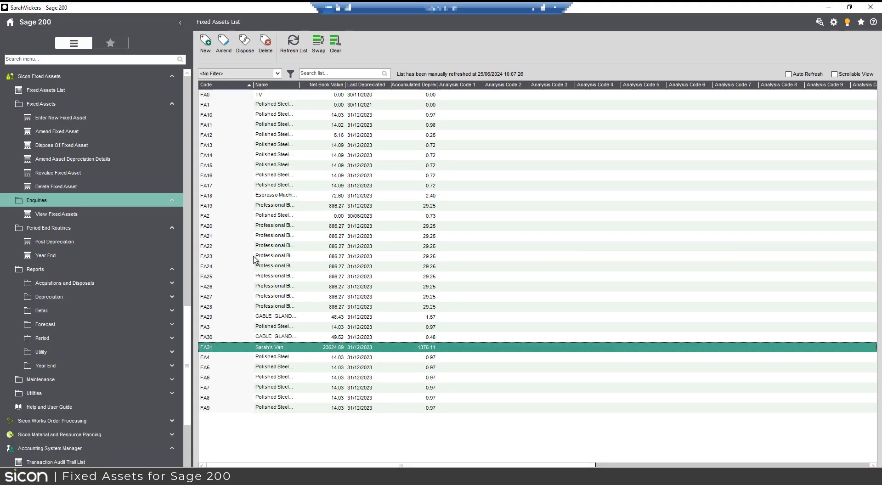
pyautogui.click(226, 41)
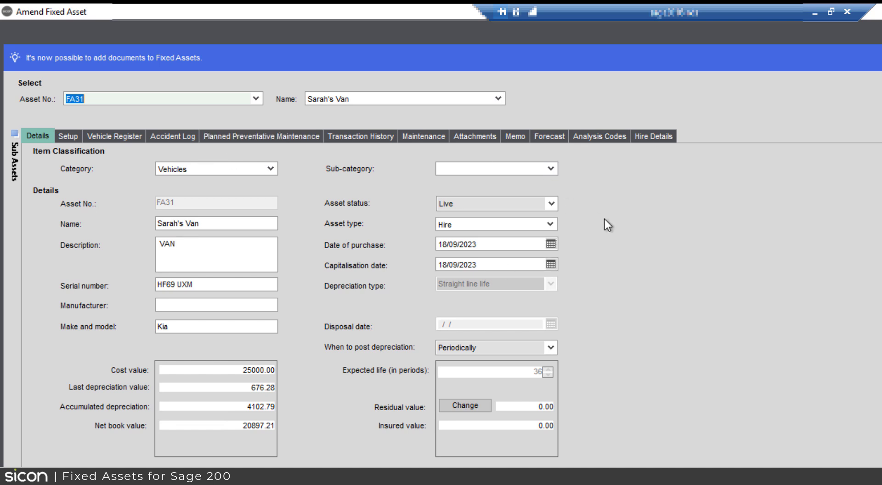
pyautogui.click(548, 207)
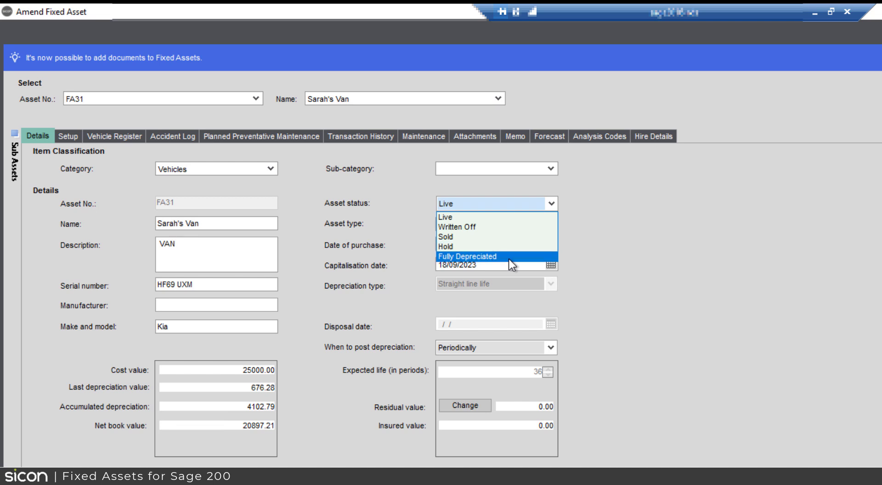
pyautogui.click(643, 262)
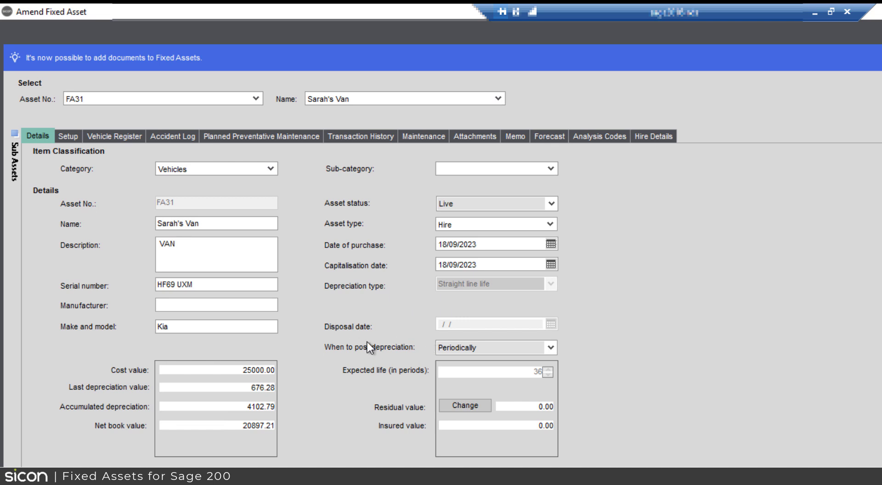
pyautogui.click(550, 348)
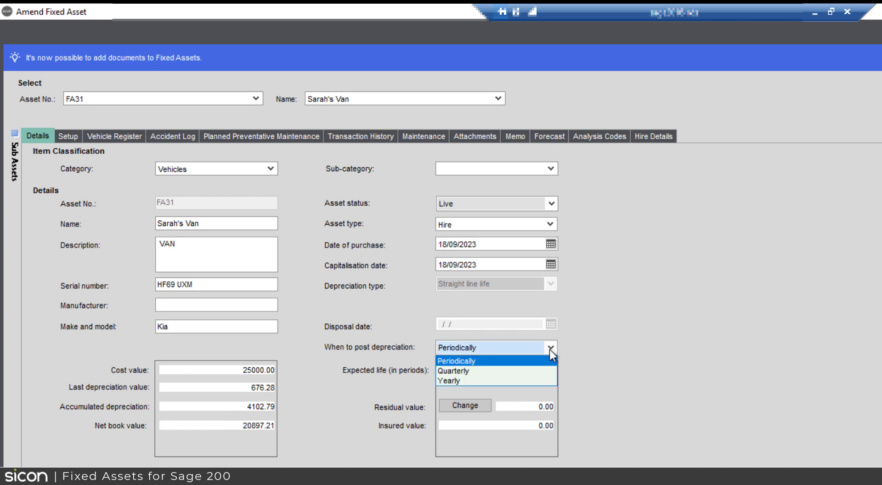
pyautogui.click(686, 354)
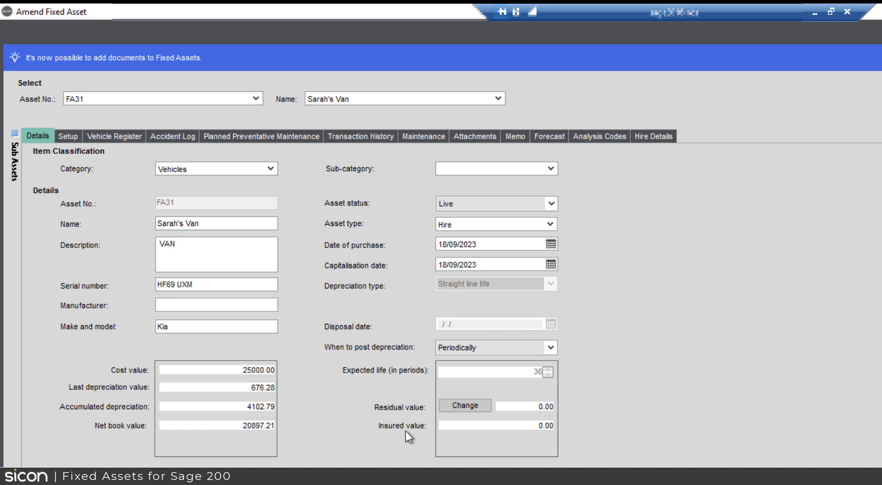
# - In the asset's setup details, review the nominal codes available for a balance sheet account and the selectable project numbers
pyautogui.click(68, 136)
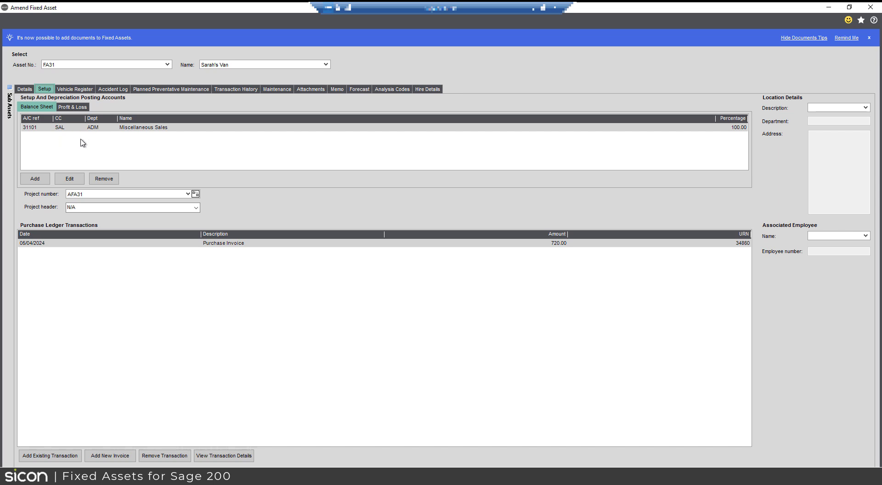
pyautogui.click(35, 179)
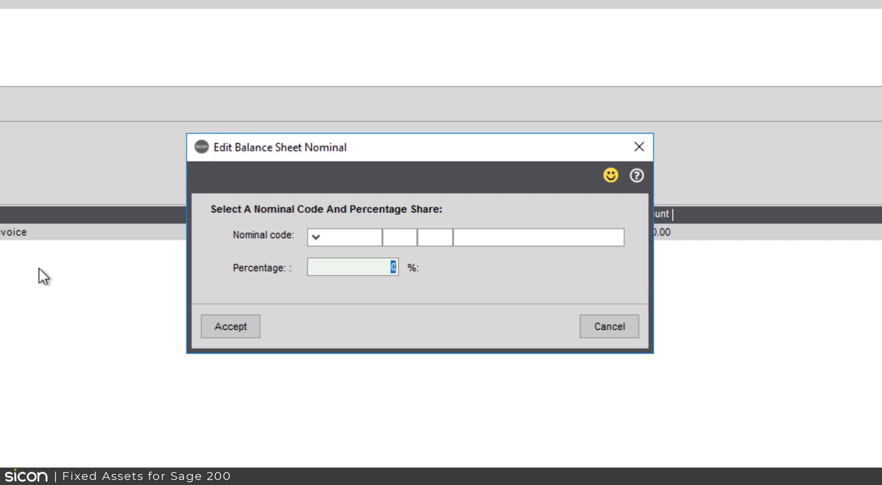
pyautogui.click(316, 238)
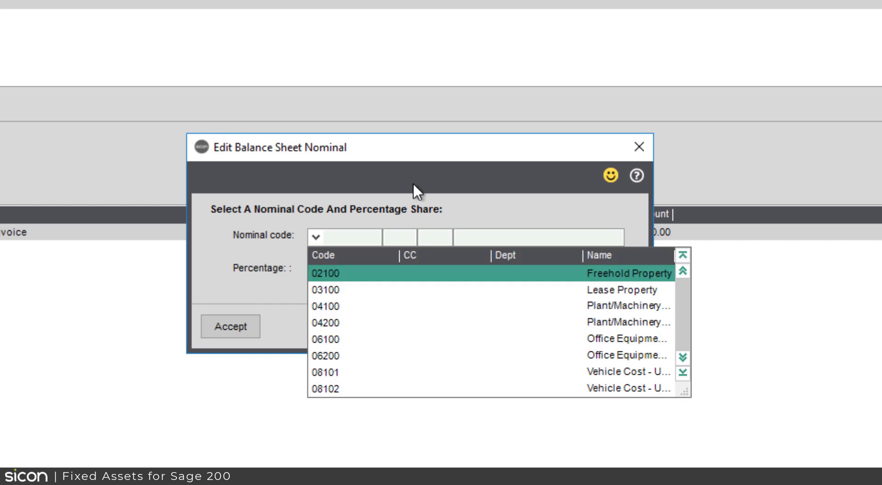
pyautogui.click(439, 166)
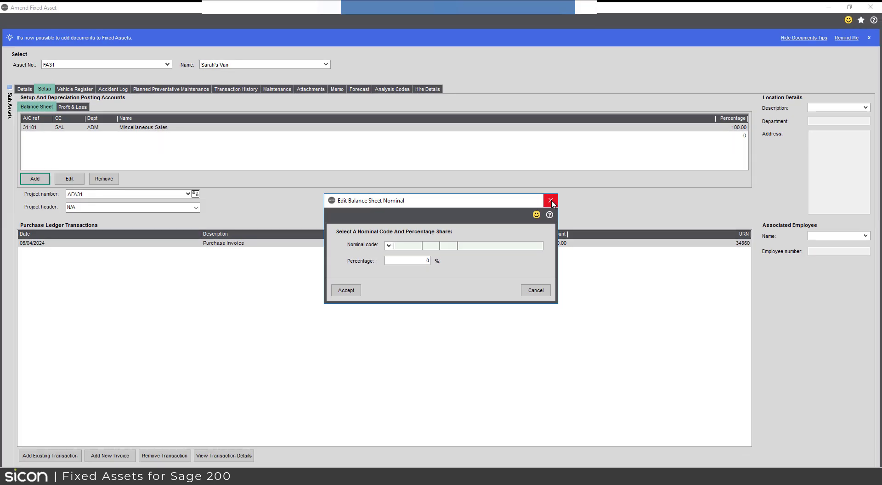
pyautogui.click(551, 200)
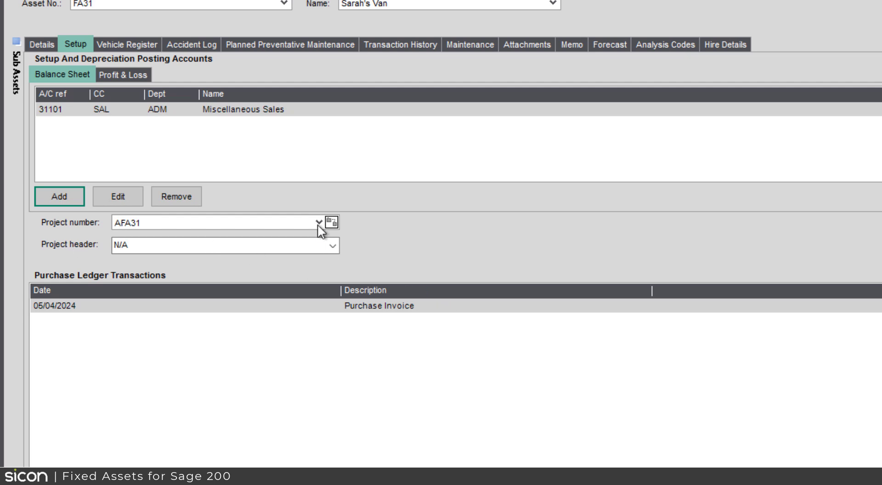
pyautogui.click(318, 223)
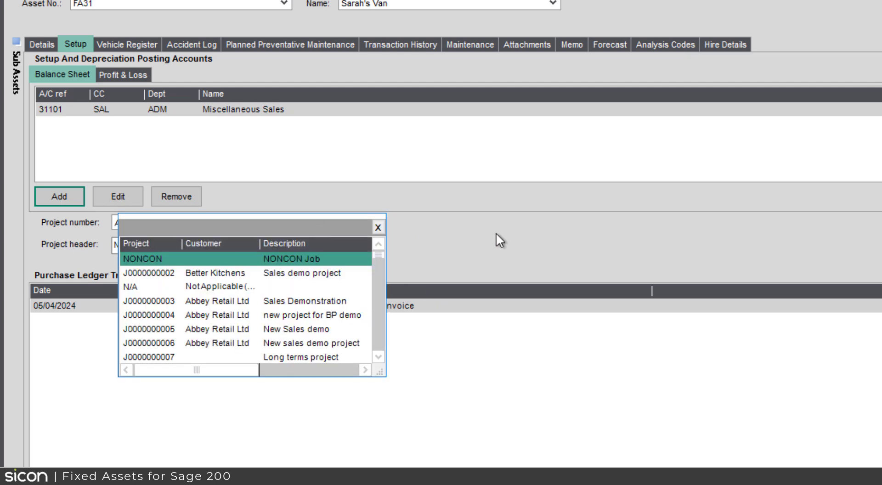
pyautogui.click(377, 227)
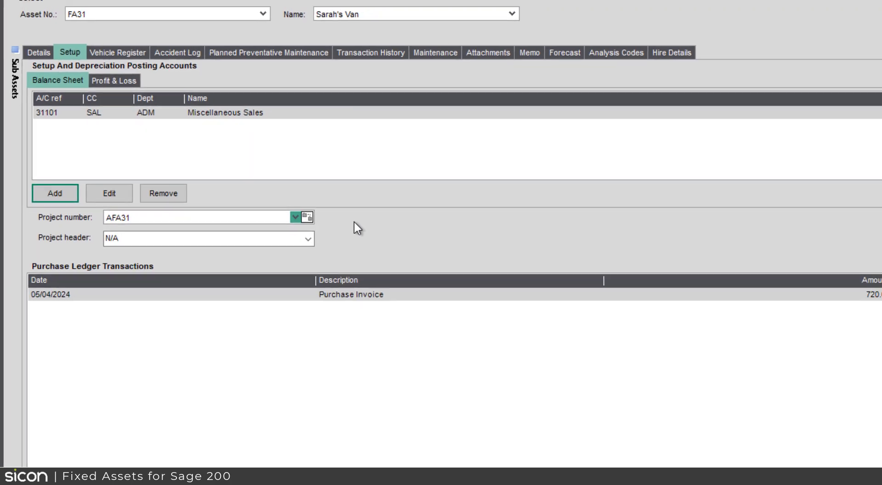
# - Link the existing purchase invoice with reference 113660 from supplier ACIVICO to the asset's purchase ledger transactions
pyautogui.click(236, 312)
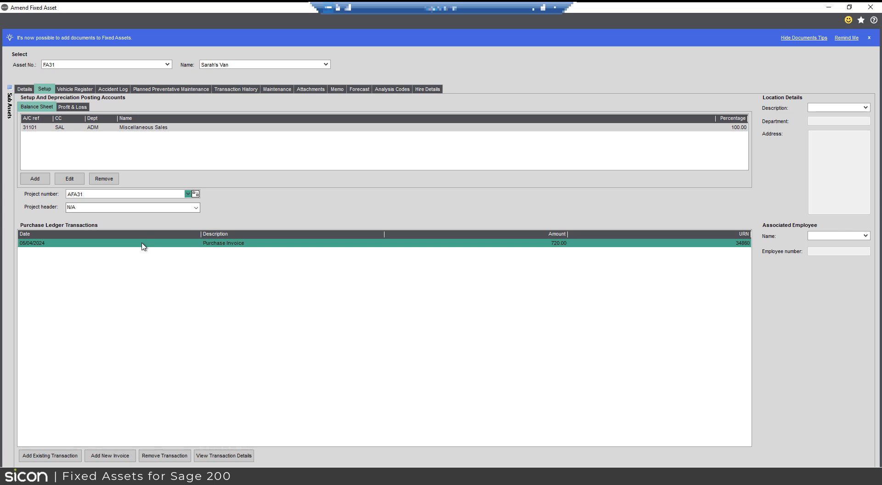
pyautogui.click(47, 458)
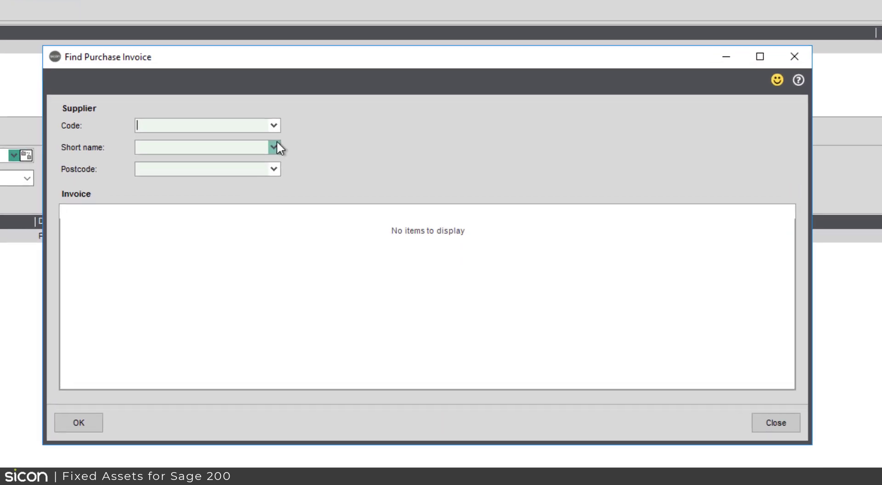
pyautogui.click(347, 188)
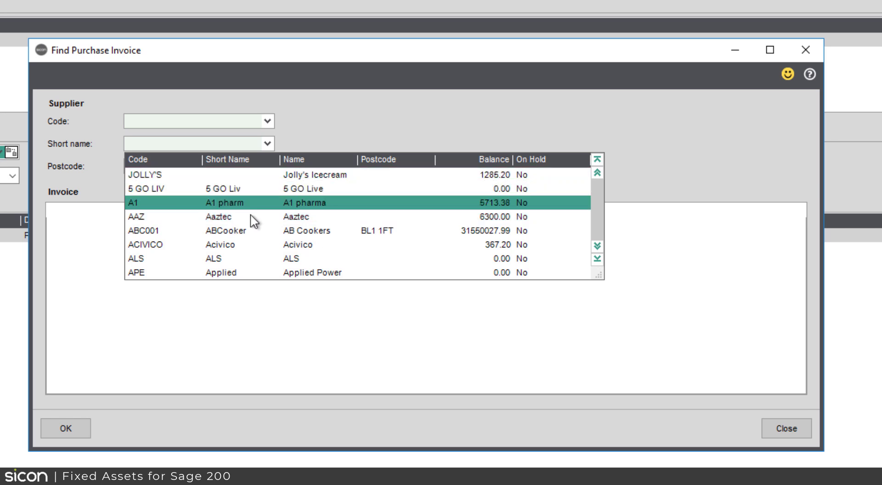
pyautogui.click(244, 248)
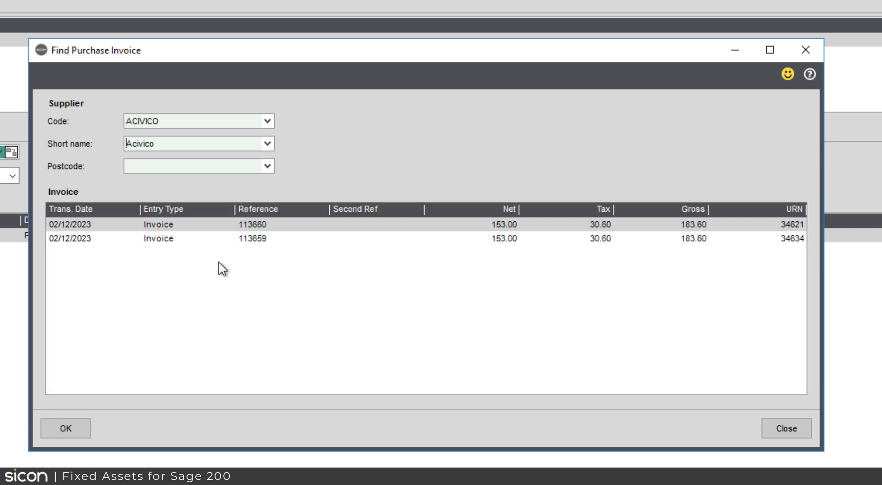
pyautogui.click(174, 226)
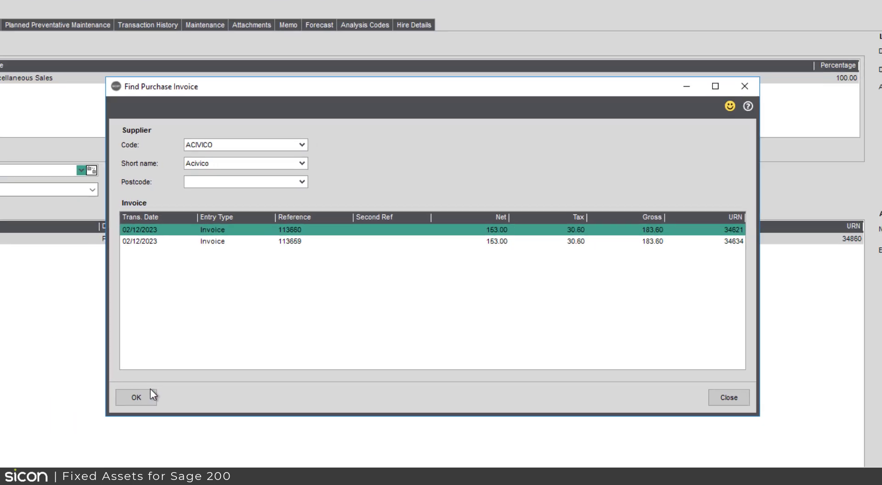
pyautogui.click(151, 393)
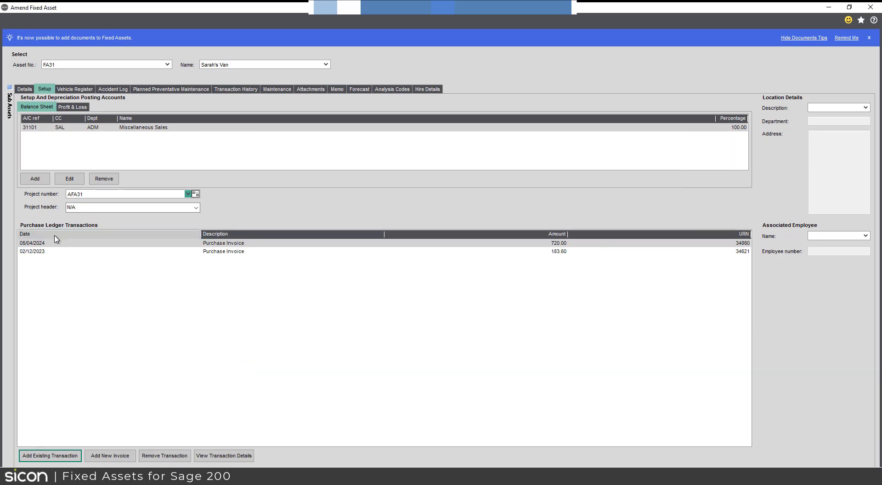
# - Review the blank purchase invoice entry form and the options for viewing the details of a linked transaction
pyautogui.click(120, 456)
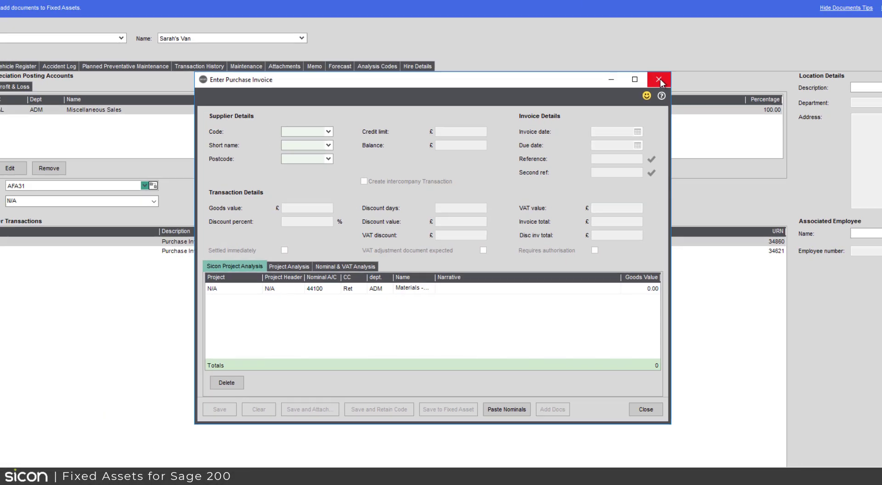
pyautogui.click(699, 34)
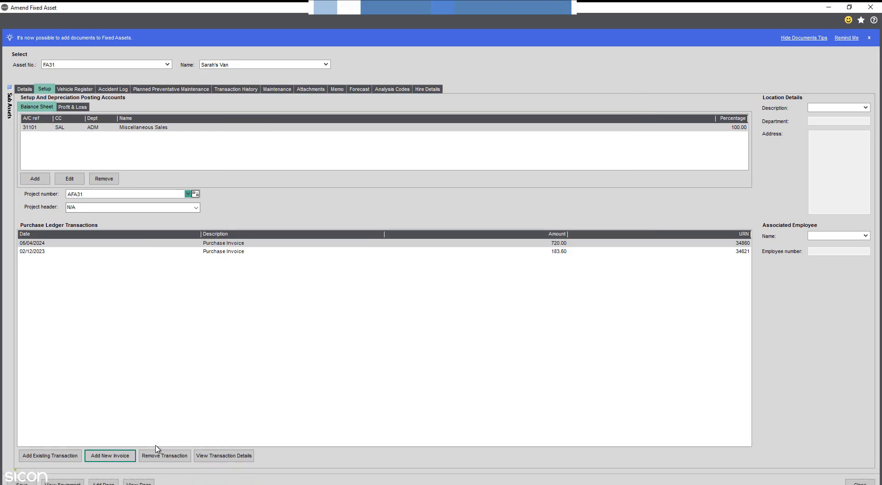
pyautogui.click(203, 456)
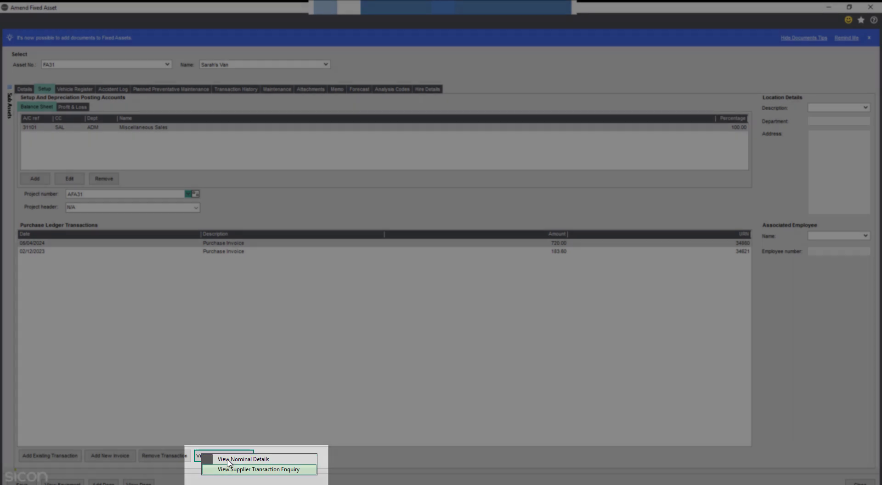
pyautogui.click(266, 406)
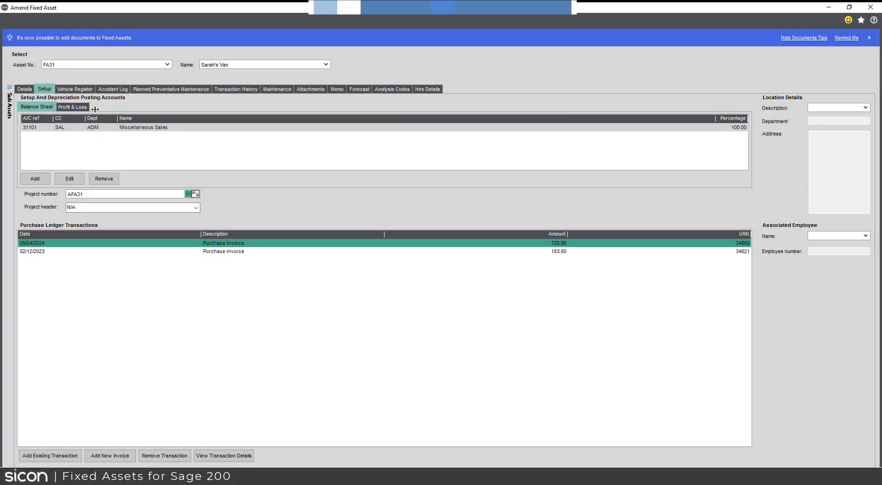
# - Review the asset's vehicle register fields and its accident log, including the blank accident entry form
pyautogui.click(87, 90)
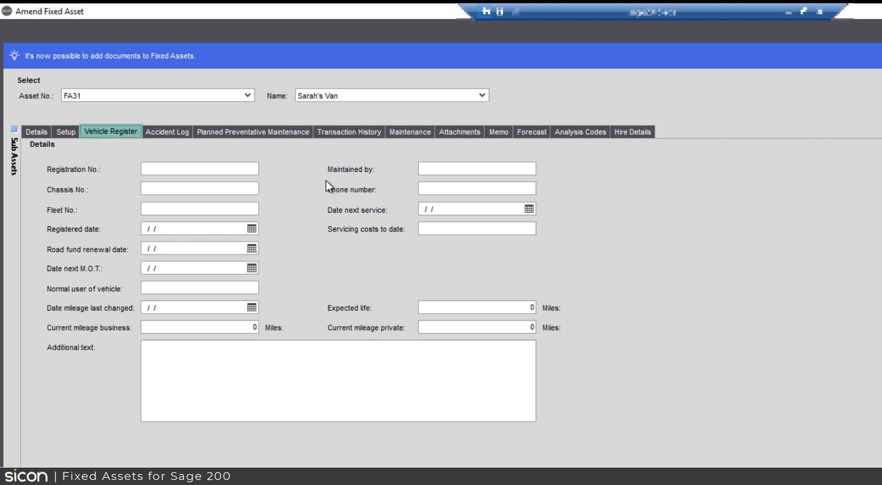
pyautogui.click(180, 130)
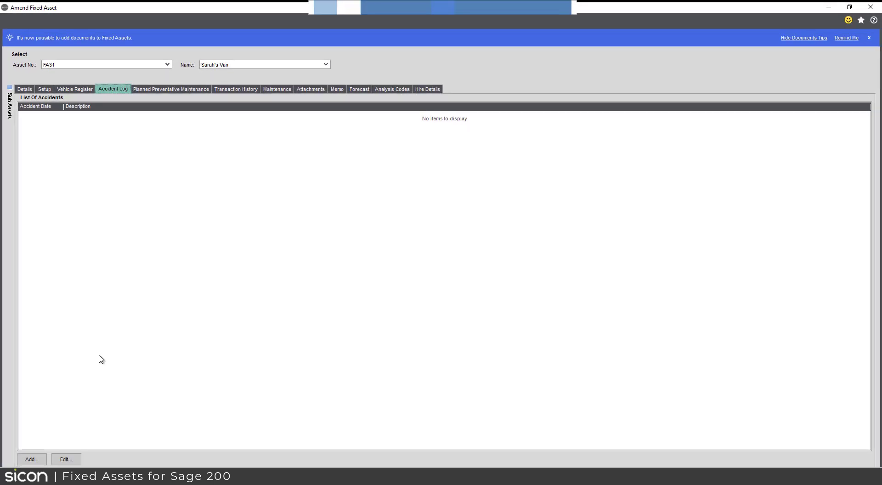
pyautogui.click(43, 459)
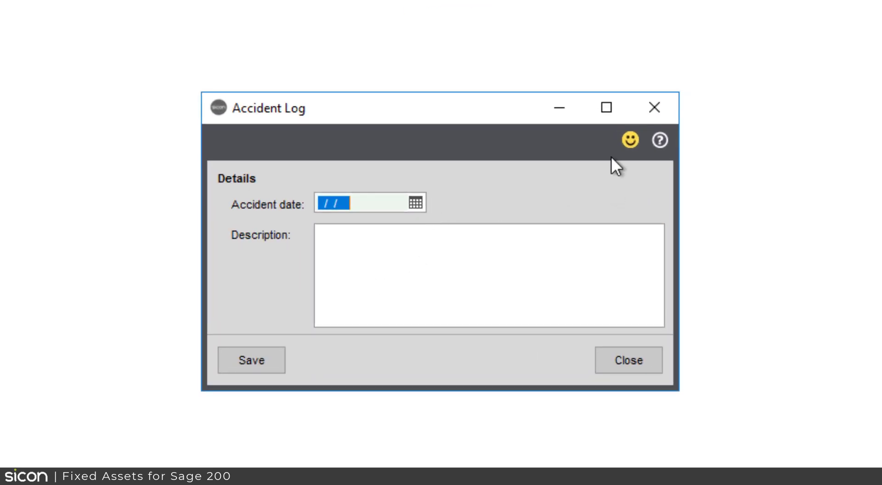
pyautogui.click(664, 114)
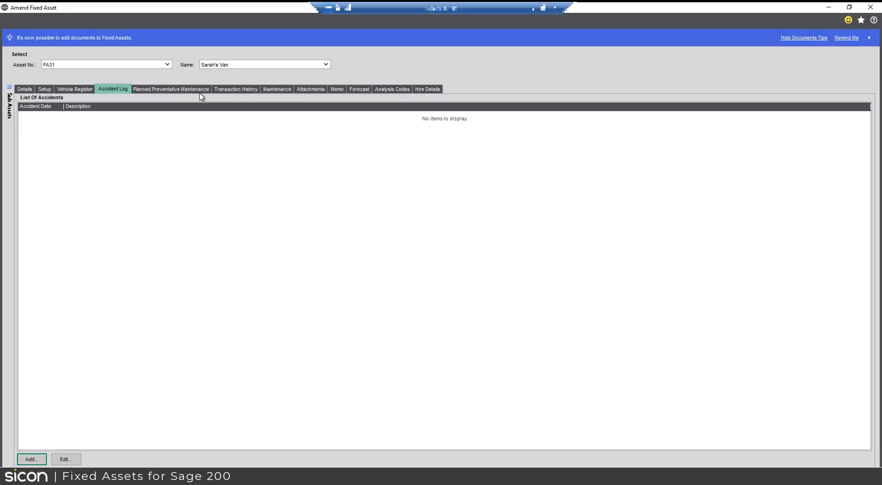
# - Review the planned preventative maintenance settings, including the interval units and the blank maintenance entry form
pyautogui.click(197, 91)
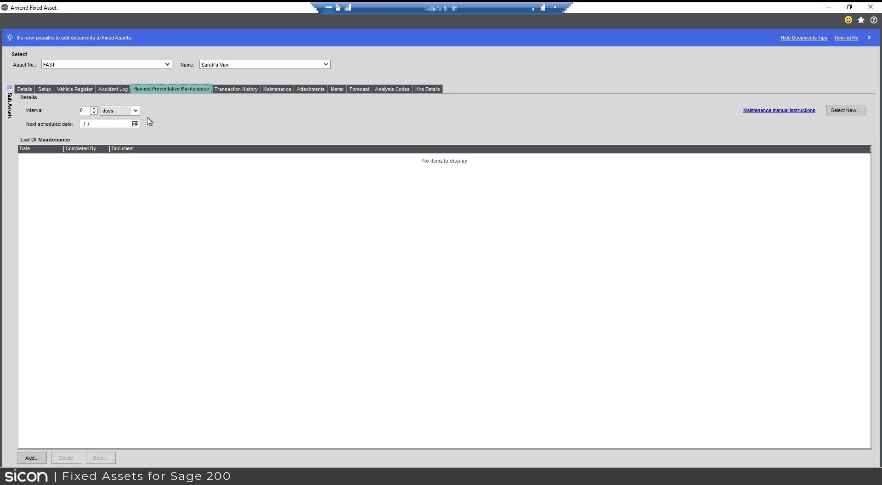
pyautogui.click(135, 111)
pyautogui.click(187, 119)
pyautogui.click(33, 458)
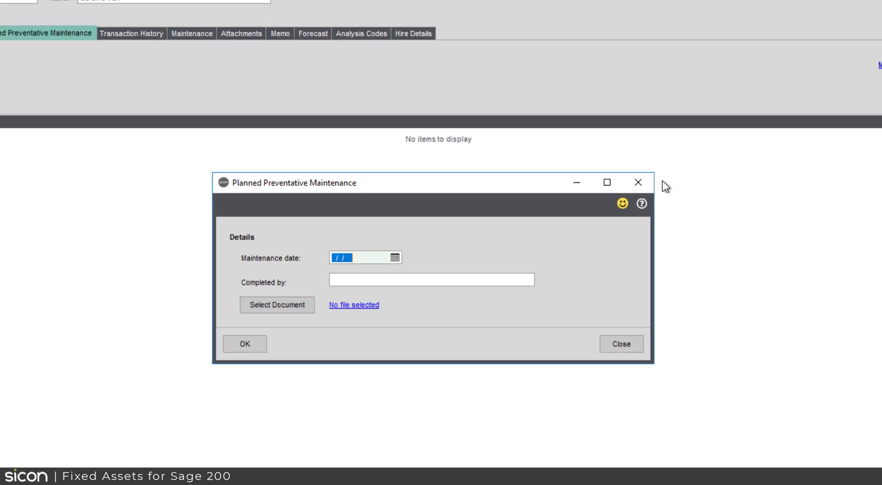
pyautogui.click(638, 182)
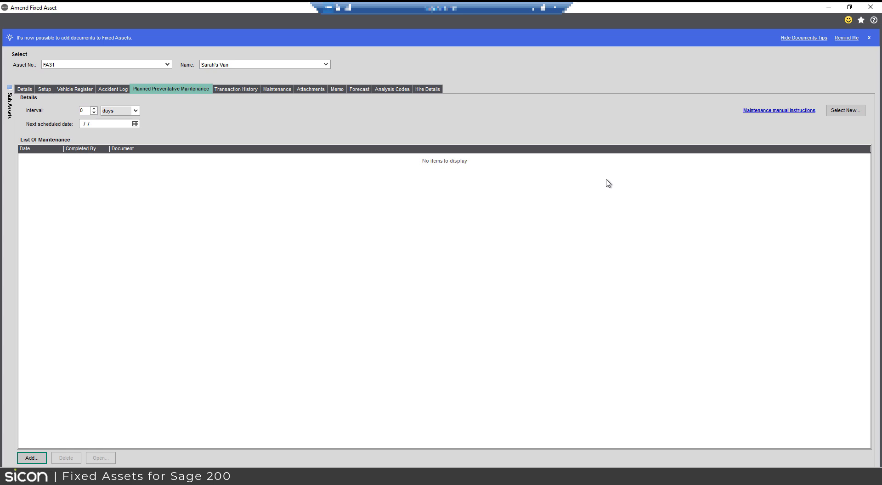
# - Review the asset's transaction history and the transaction types available for filtering it
pyautogui.click(242, 88)
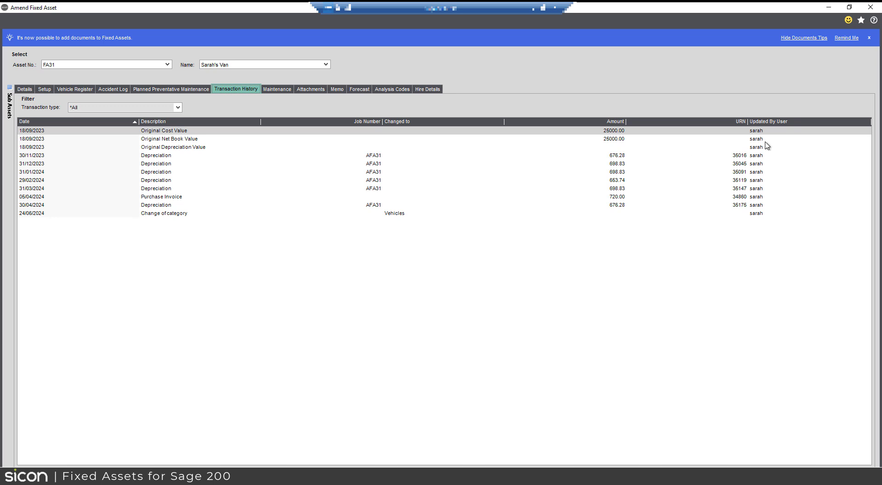
pyautogui.click(179, 108)
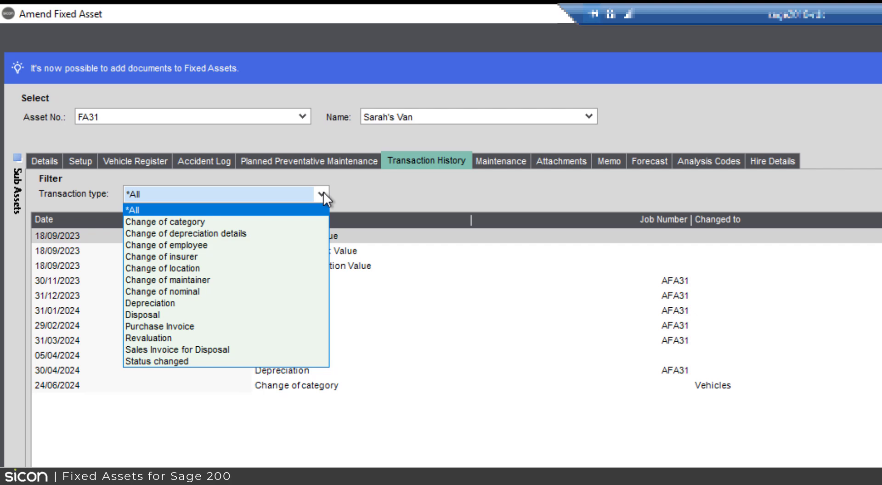
pyautogui.click(386, 195)
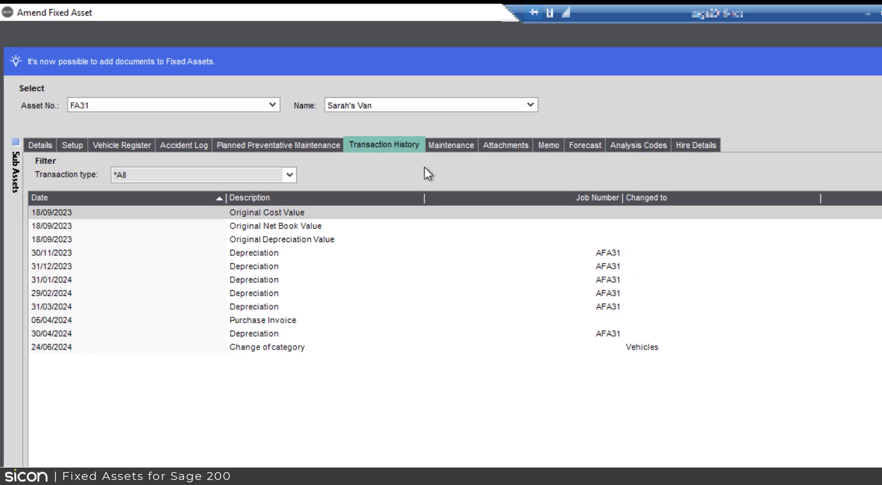
# - Review the asset's maintenance provider, insurance category and insurer fields, including the blank maintenance record form
pyautogui.click(500, 168)
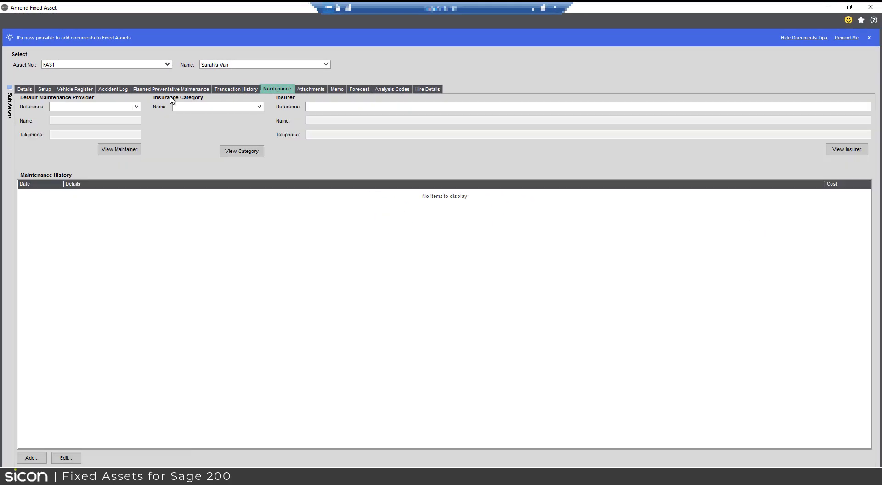
pyautogui.click(138, 107)
pyautogui.click(146, 101)
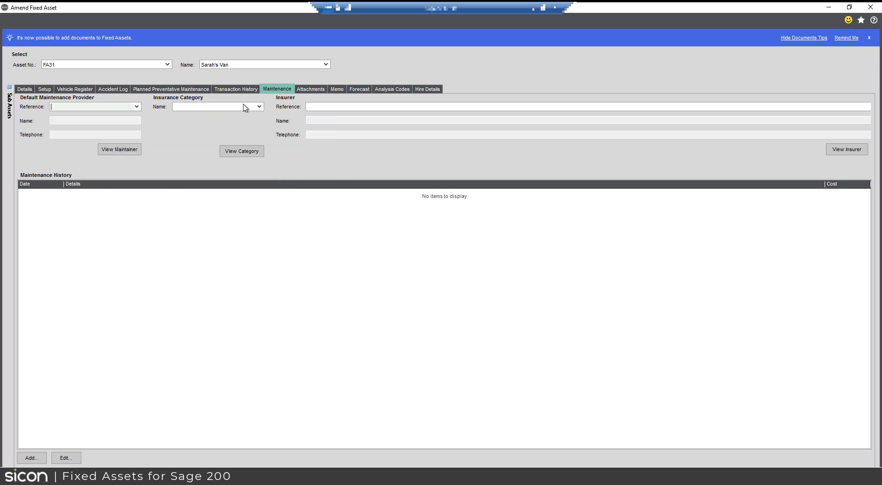
pyautogui.click(329, 107)
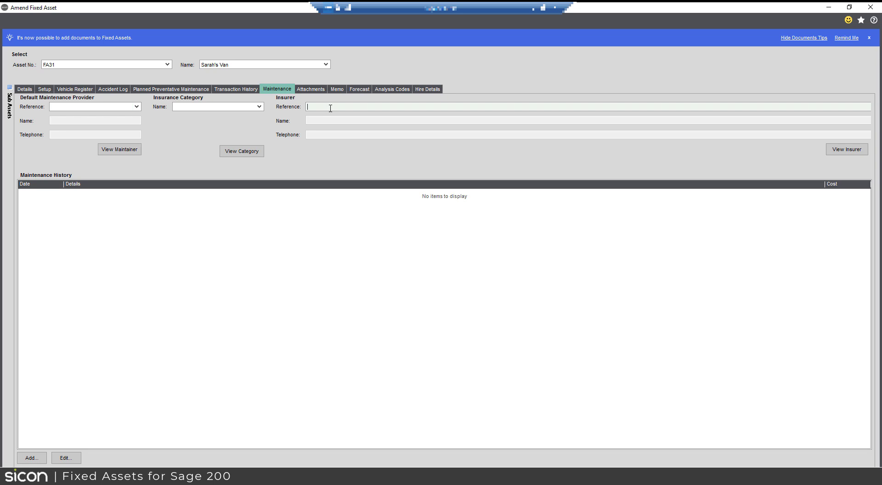
pyautogui.click(32, 458)
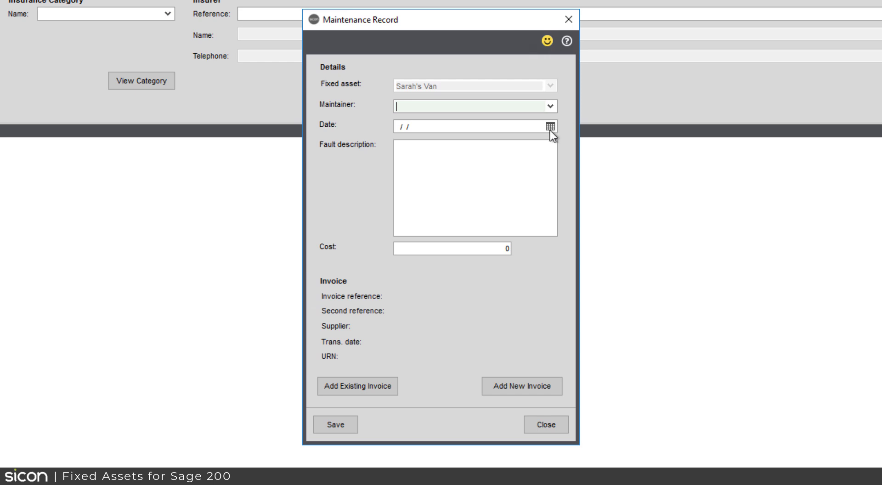
pyautogui.click(479, 151)
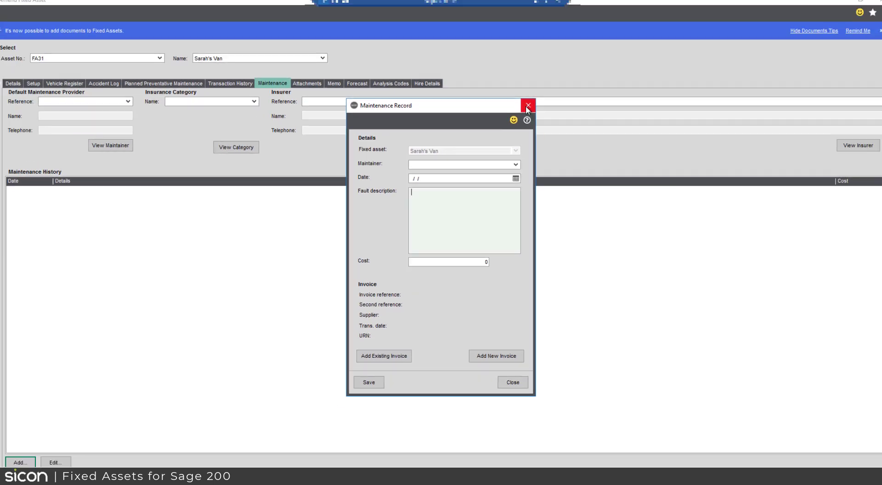
pyautogui.click(568, 19)
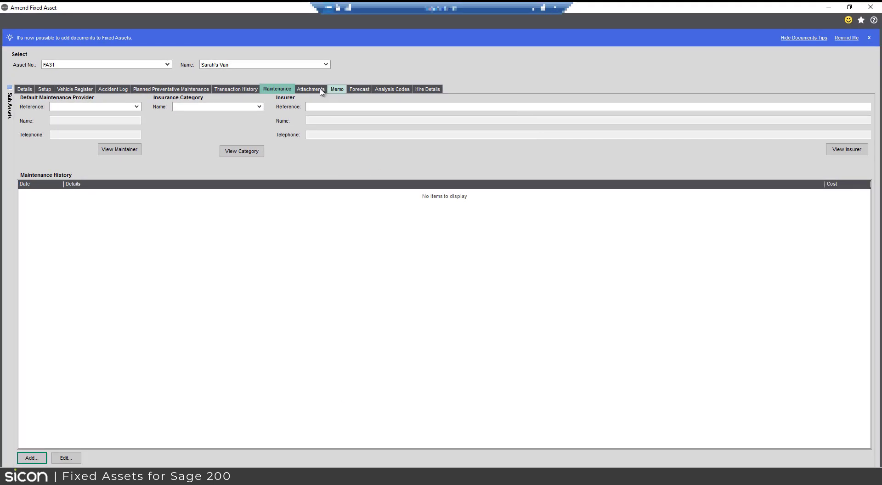
# - Review the asset's attachments, memos, depreciation forecast and analysis codes
pyautogui.click(321, 91)
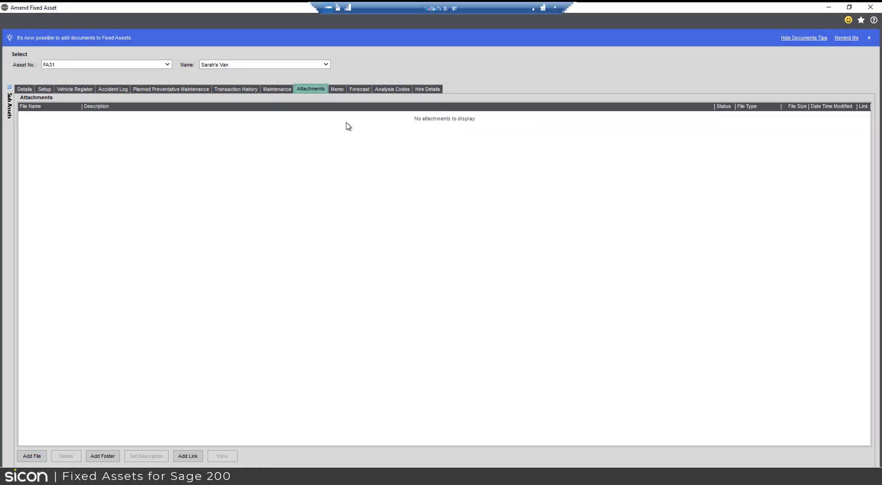
pyautogui.click(346, 94)
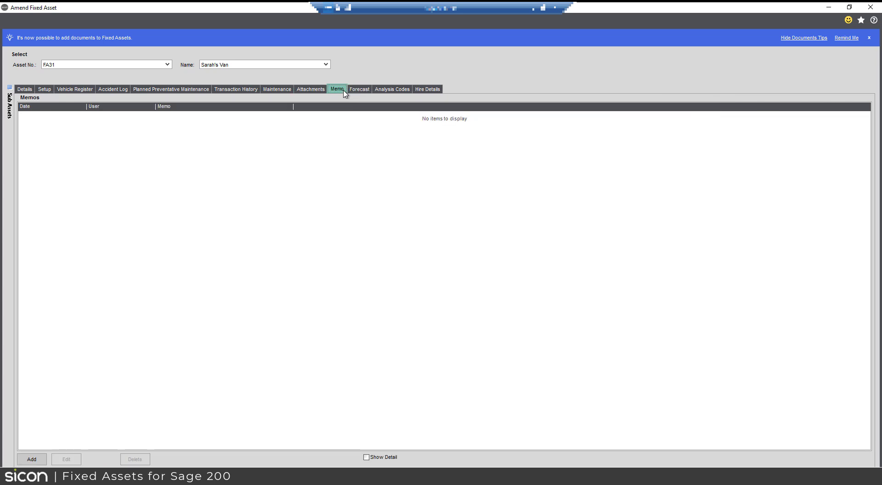
pyautogui.click(365, 94)
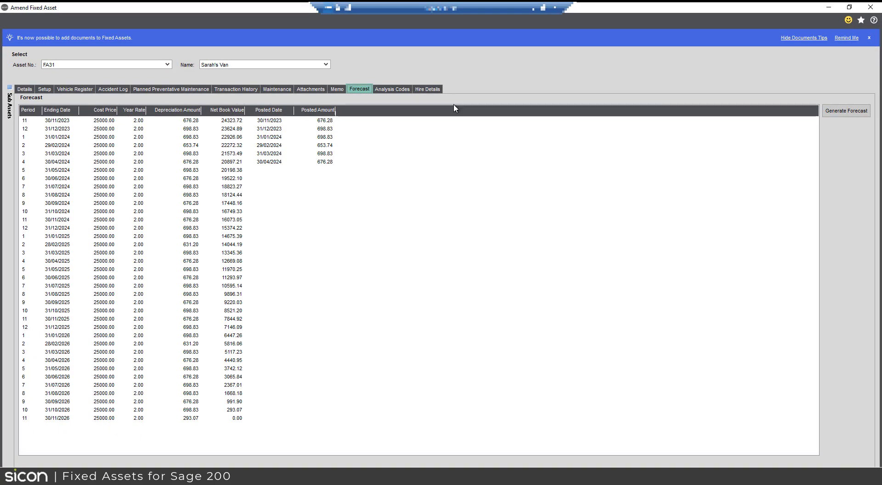
pyautogui.click(396, 90)
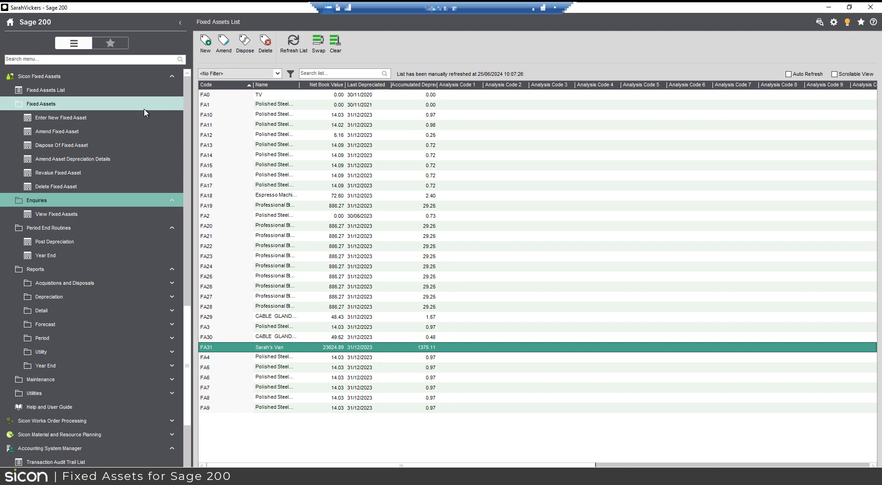
# - Open asset FA10 for amendment from the Fixed Assets routines and review its details
pyautogui.click(112, 138)
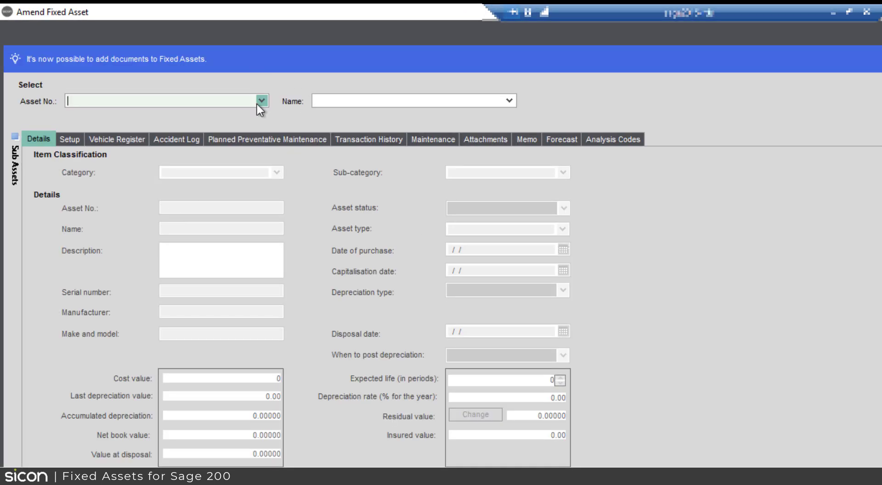
pyautogui.click(262, 100)
pyautogui.click(212, 139)
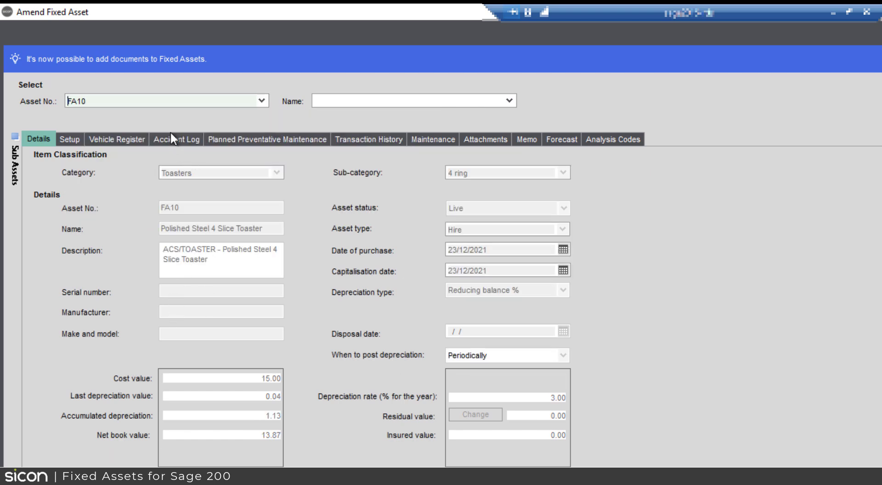
pyautogui.click(172, 137)
pyautogui.click(230, 138)
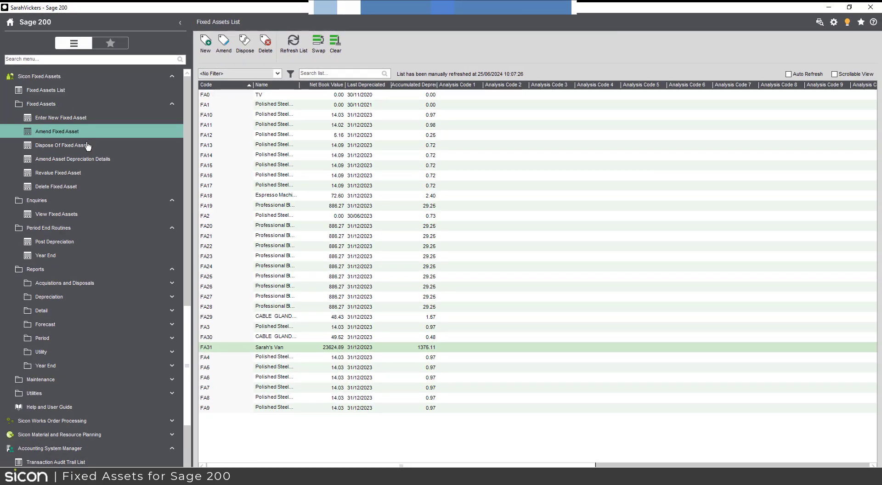
# - Start a fixed asset disposal with reason Sale of Asset, filter by category Toasters and select asset FA4
pyautogui.click(87, 147)
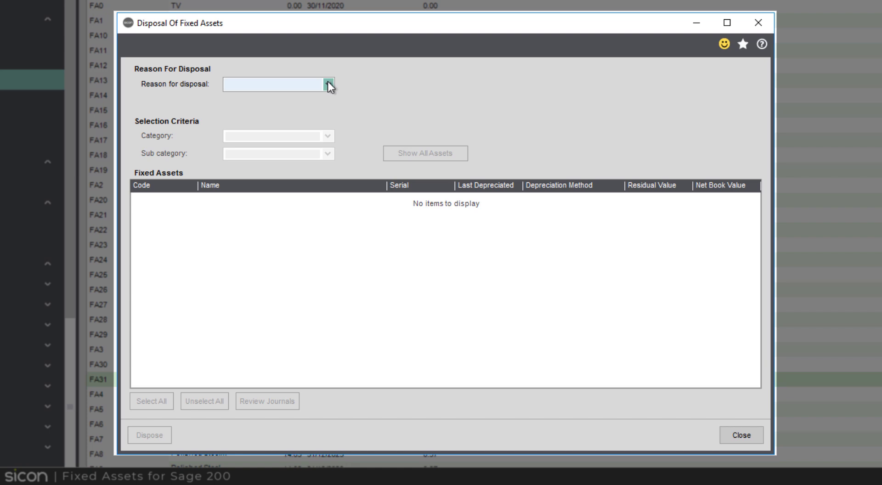
pyautogui.click(328, 84)
pyautogui.click(303, 96)
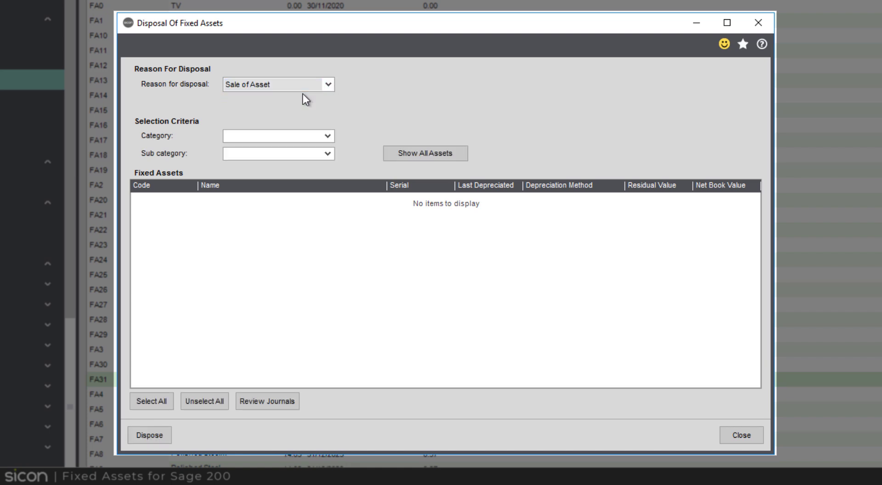
pyautogui.click(324, 138)
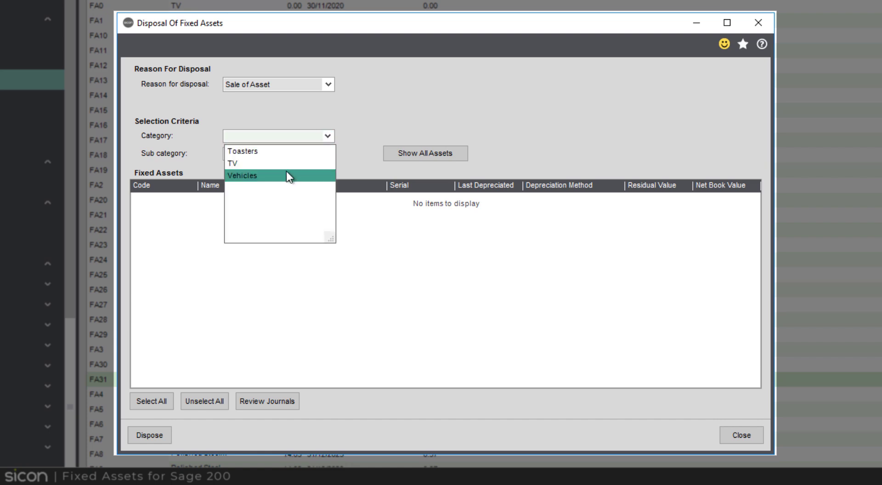
pyautogui.click(291, 156)
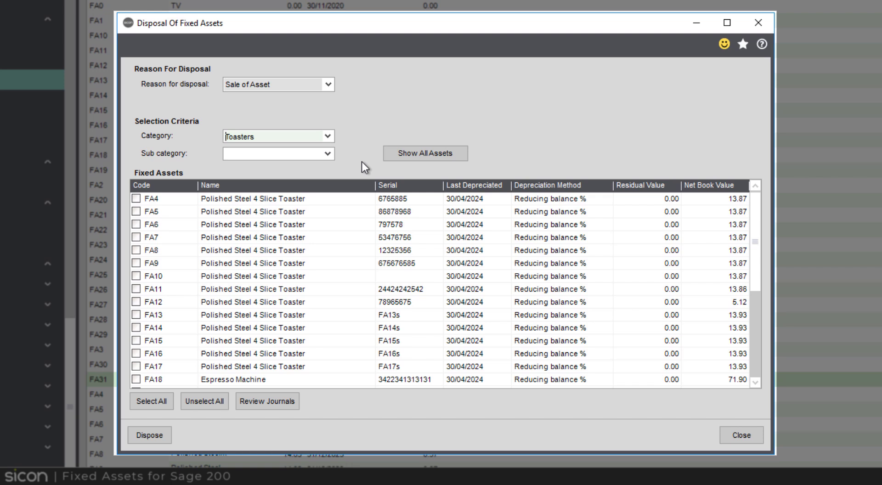
pyautogui.click(136, 199)
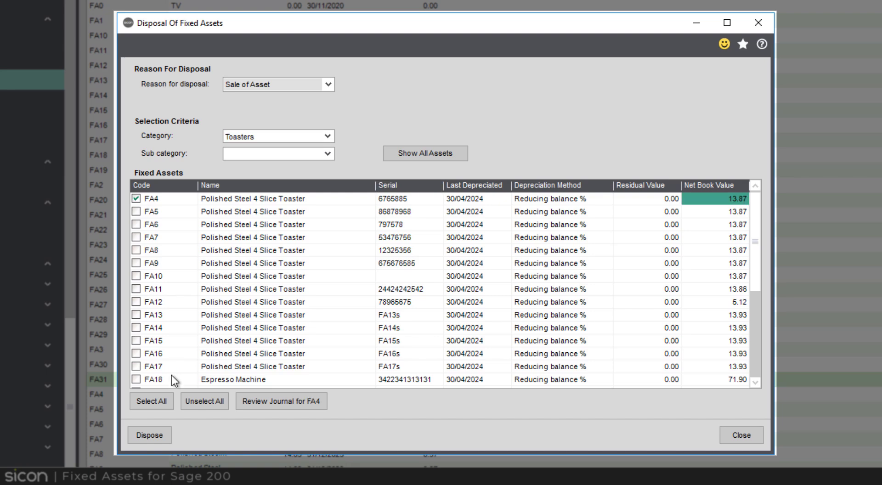
# - Review the disposal journal for FA4 and the disposal summary's transaction date and sales invoice options without disposing of the asset
pyautogui.click(283, 404)
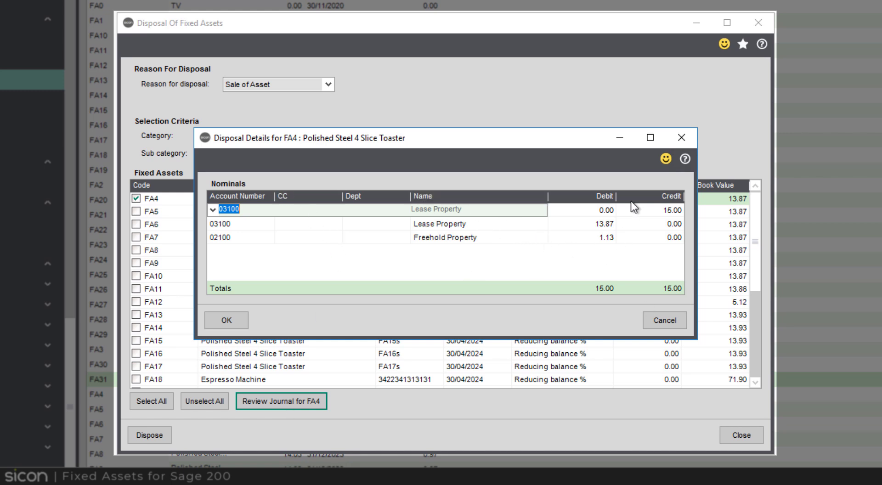
pyautogui.click(682, 138)
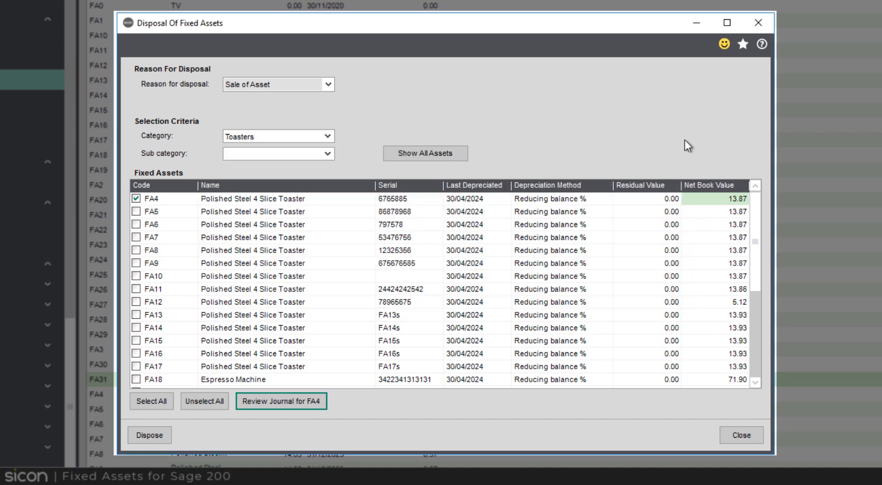
pyautogui.click(154, 430)
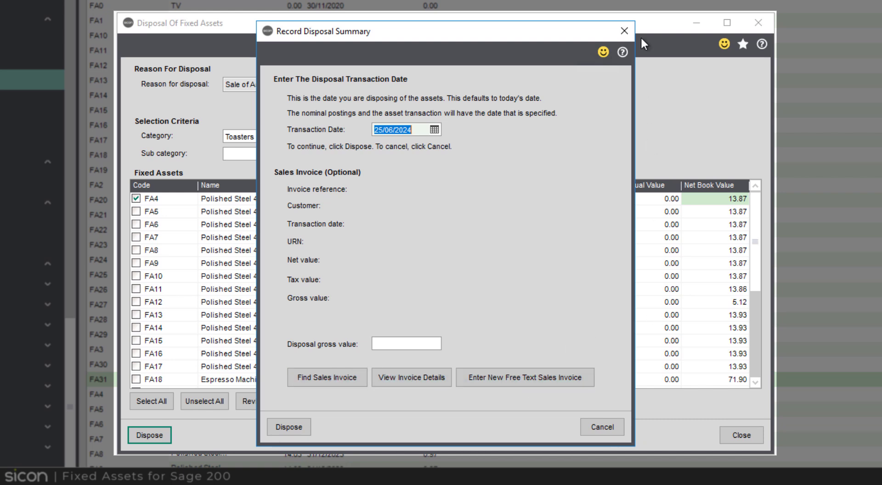
pyautogui.click(624, 31)
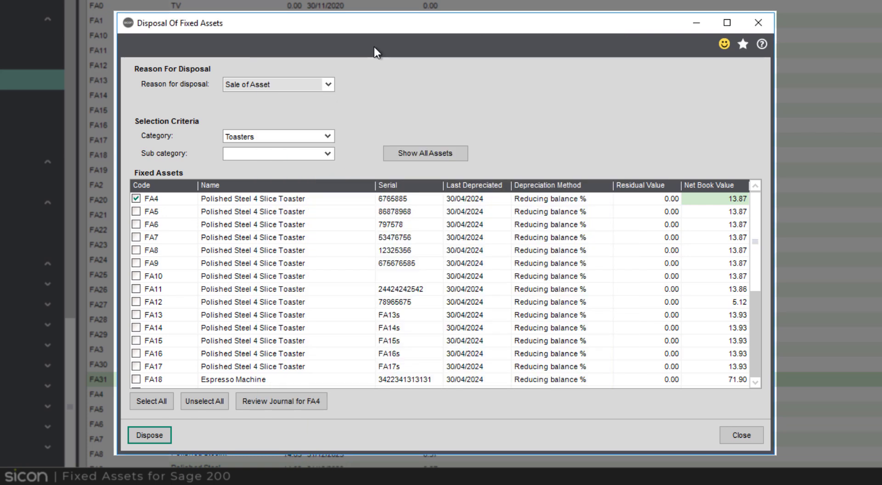
# - Try the Write-off Asset disposal reason for FA4 with "damaged" as the write-off reason, and close the disposal form
pyautogui.click(333, 84)
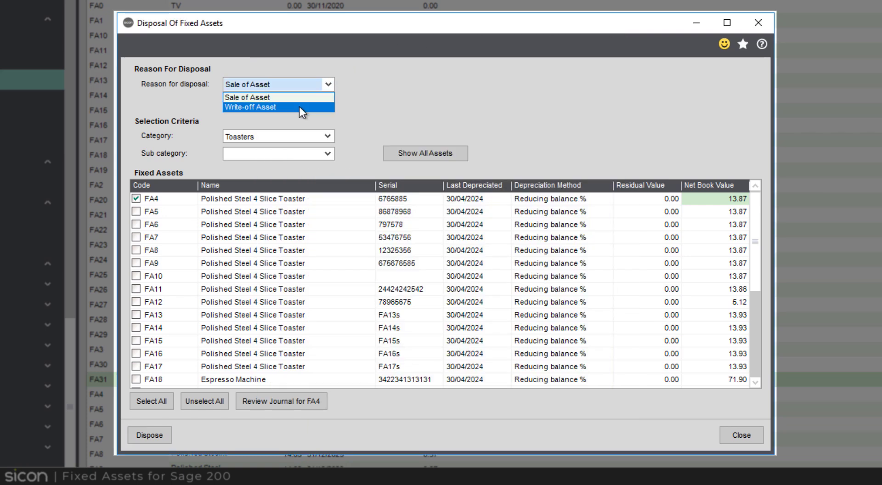
pyautogui.click(299, 107)
pyautogui.click(285, 105)
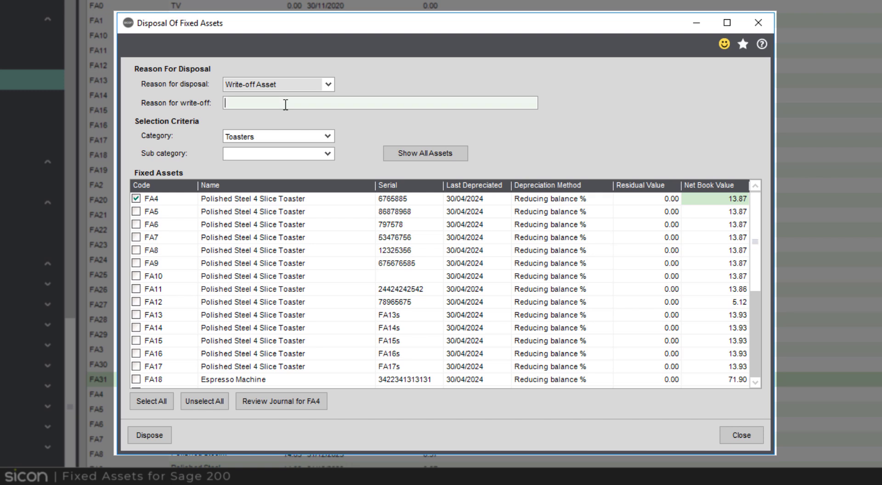
pyautogui.write('damaged')
pyautogui.click(148, 437)
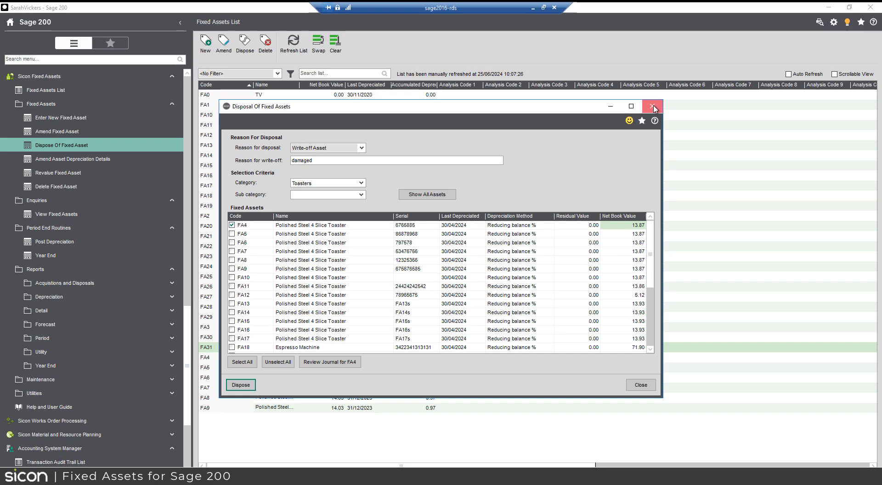
pyautogui.click(758, 24)
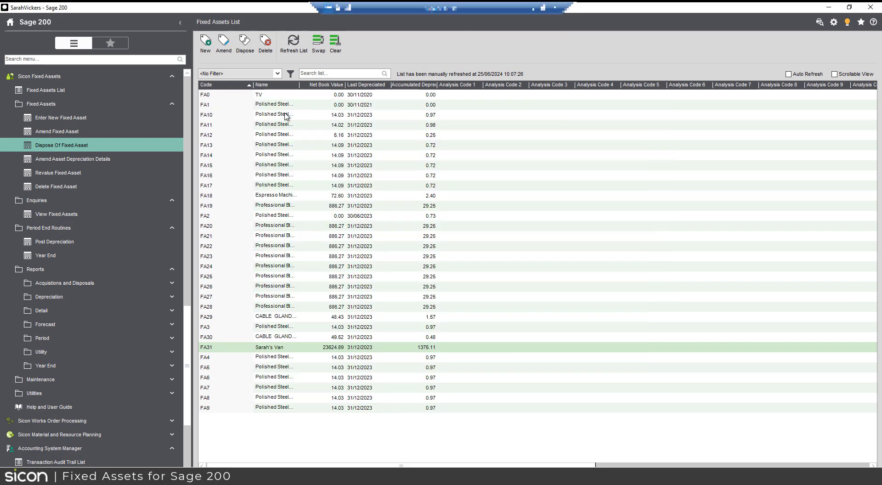
# - List the Reducing balance % assets for a depreciation amendment, select FA1 and review the replacement depreciation types
pyautogui.click(109, 159)
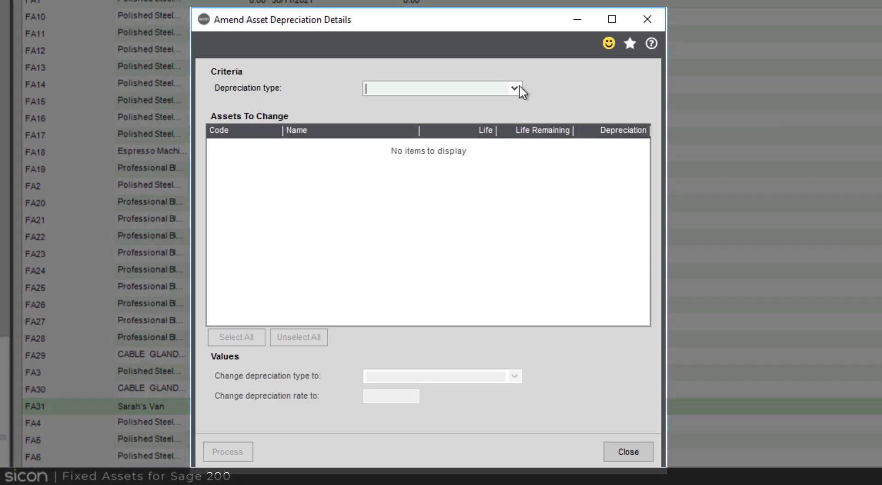
pyautogui.click(514, 88)
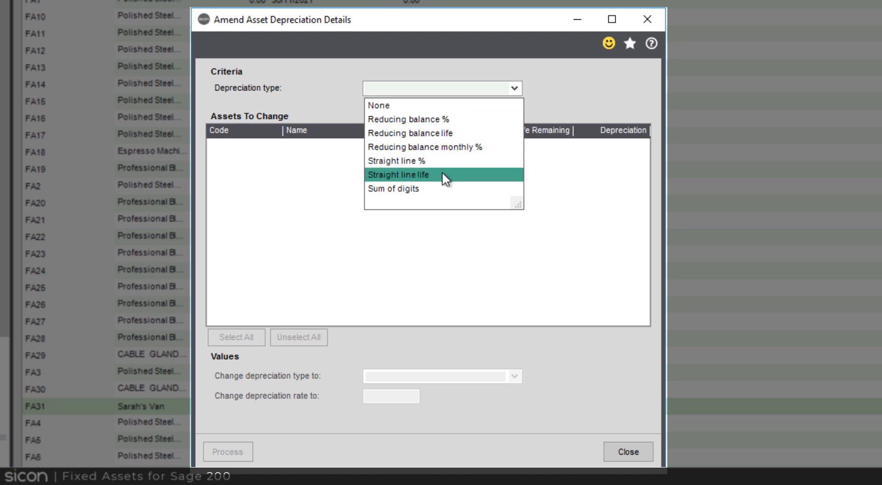
pyautogui.click(476, 114)
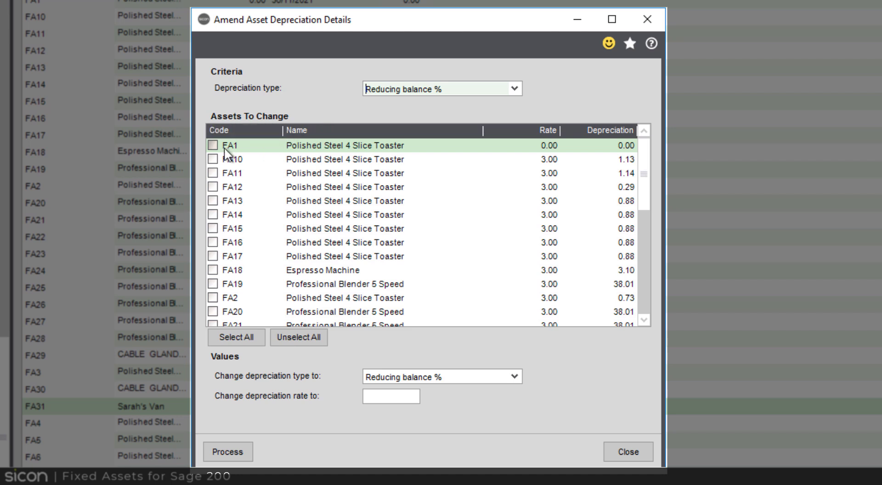
pyautogui.click(213, 146)
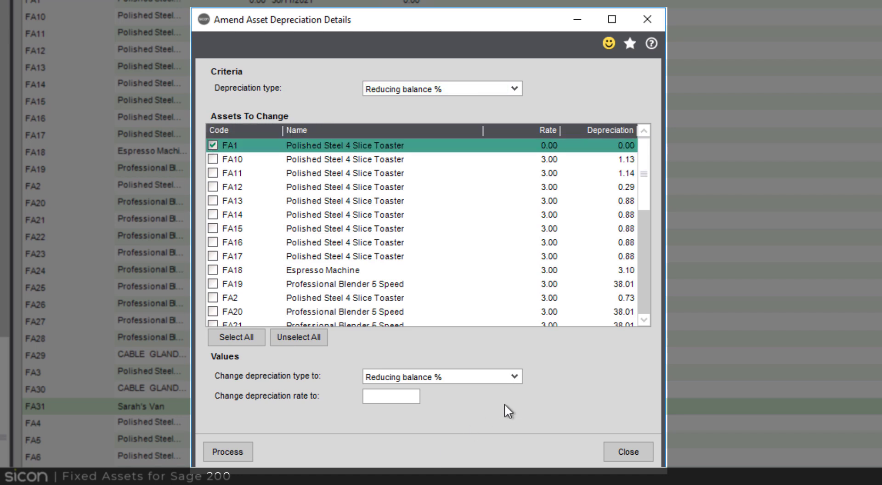
pyautogui.click(518, 376)
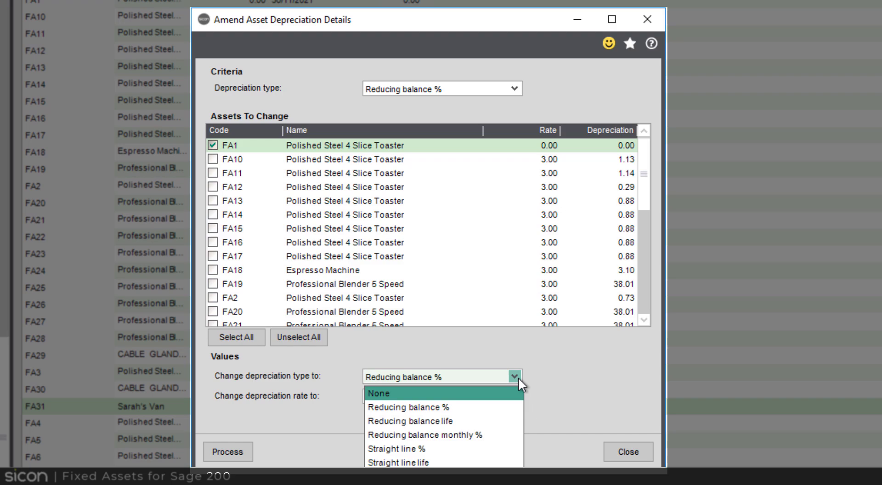
pyautogui.click(572, 412)
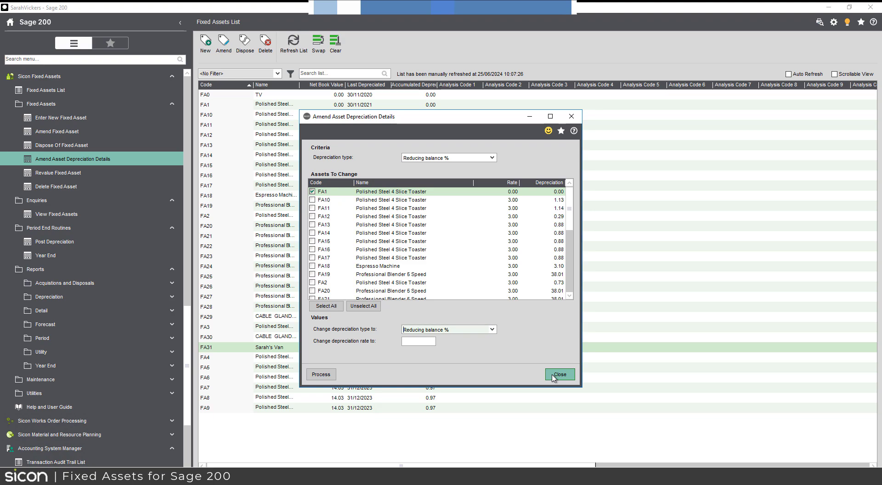
# - Close the depreciation amendment form and start a revaluation of fixed asset FA0 with "increased" as the reason
pyautogui.click(559, 374)
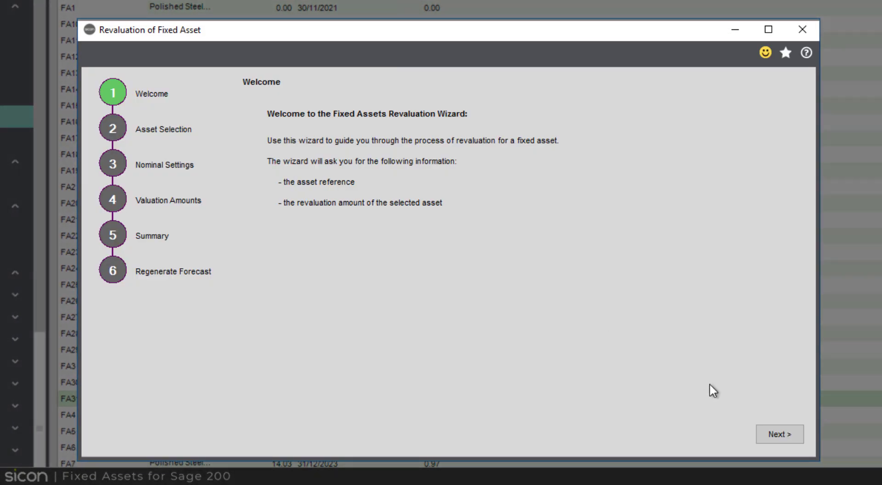
pyautogui.click(773, 437)
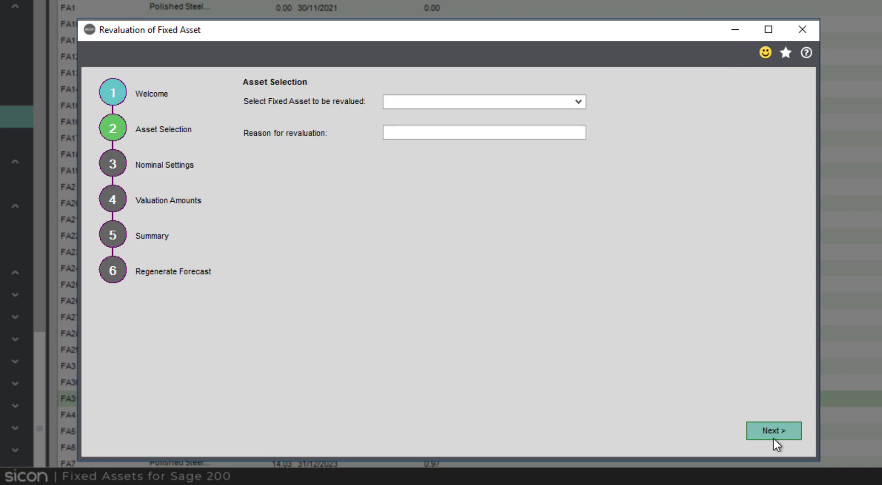
pyautogui.click(579, 102)
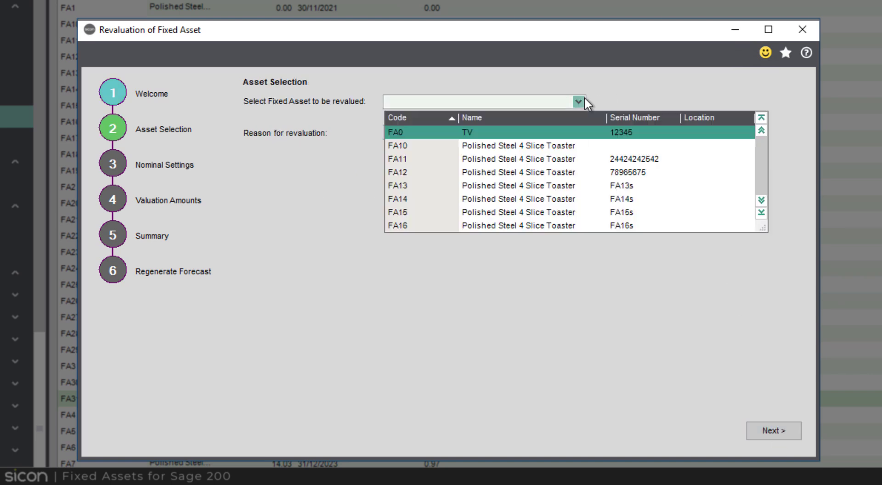
pyautogui.click(566, 133)
pyautogui.click(521, 134)
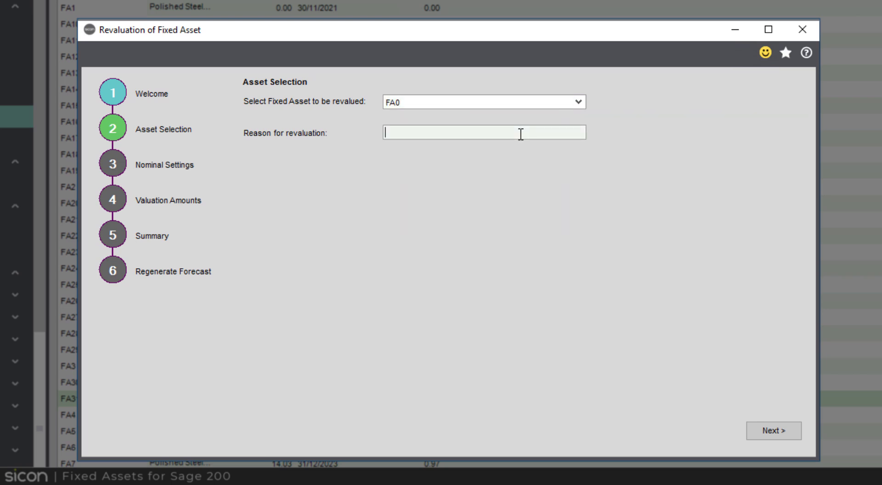
pyautogui.write('increased')
pyautogui.click(754, 431)
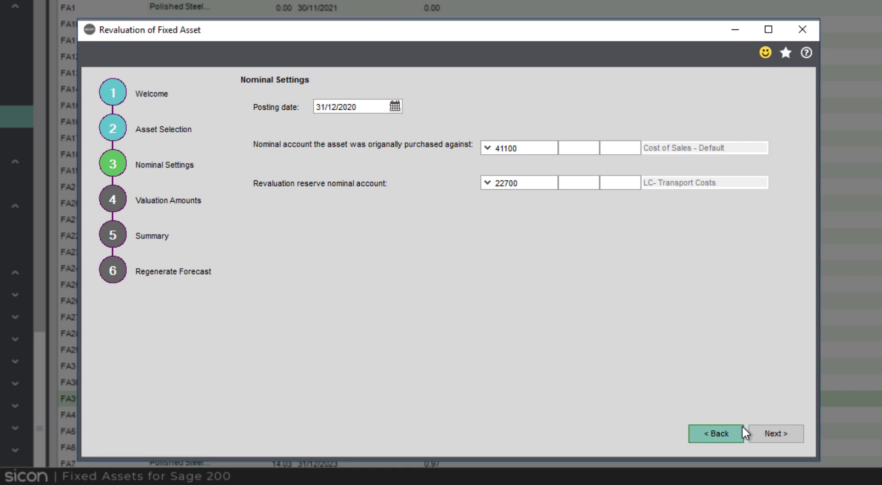
# - Keep the nominal settings, try a new cost value of 500 for FA0, and close the revaluation wizard
pyautogui.click(765, 434)
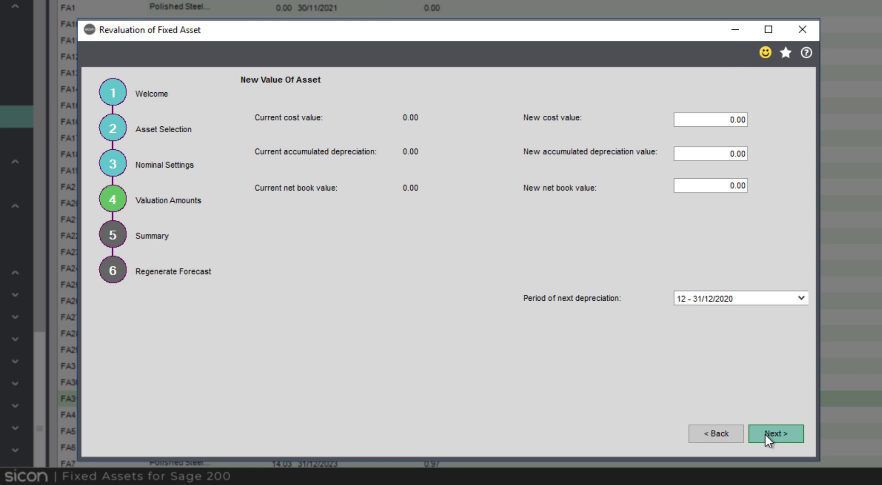
pyautogui.click(712, 122)
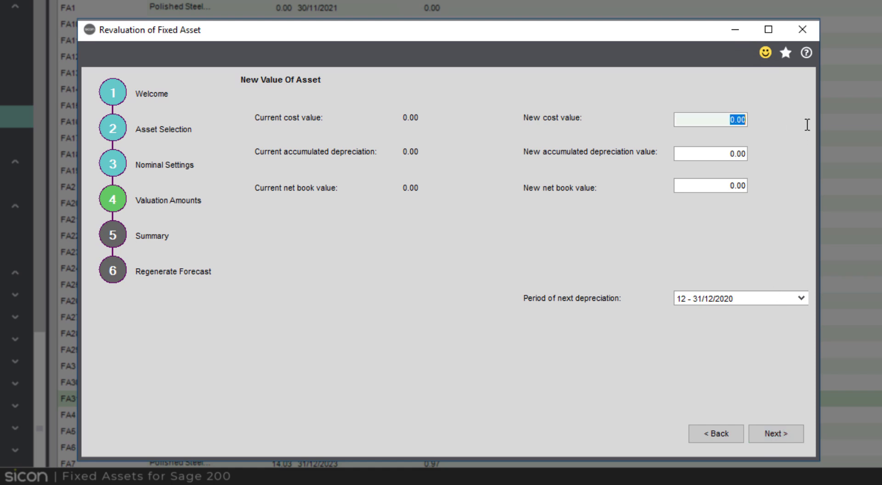
pyautogui.write('500')
pyautogui.click(699, 154)
pyautogui.moveTo(799, 170); pyautogui.dragTo(825, 163)
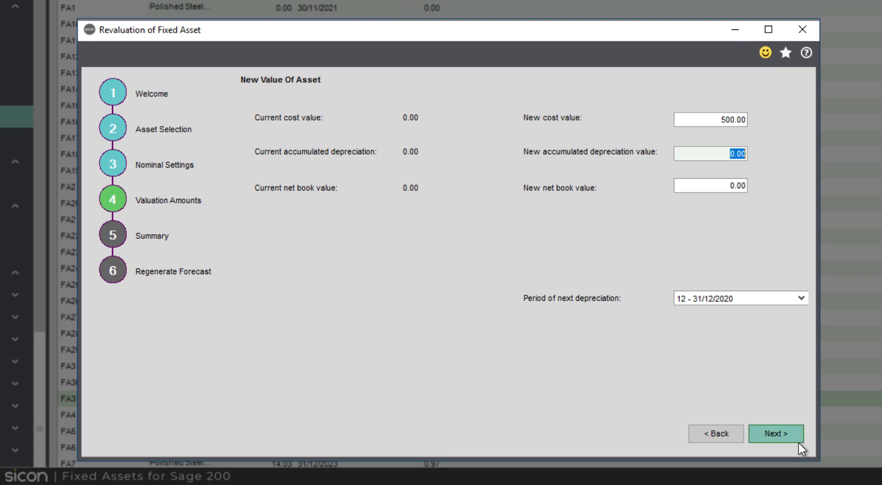
pyautogui.click(724, 190)
pyautogui.click(770, 429)
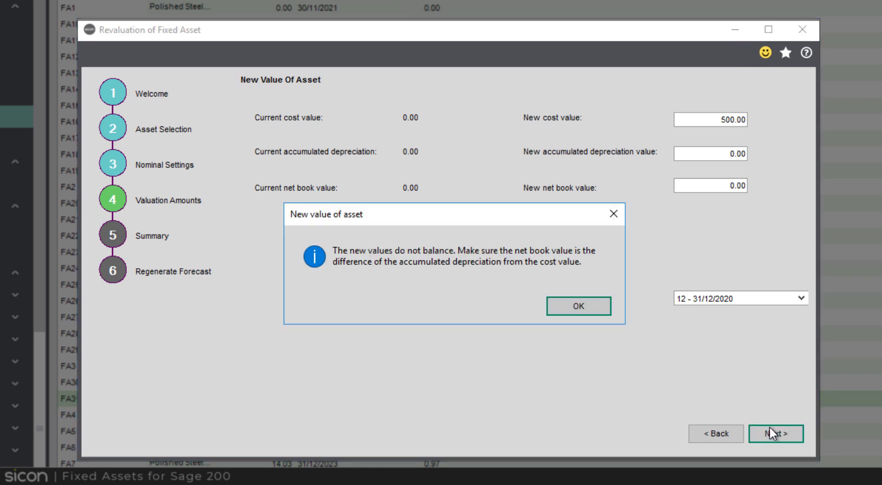
pyautogui.click(585, 305)
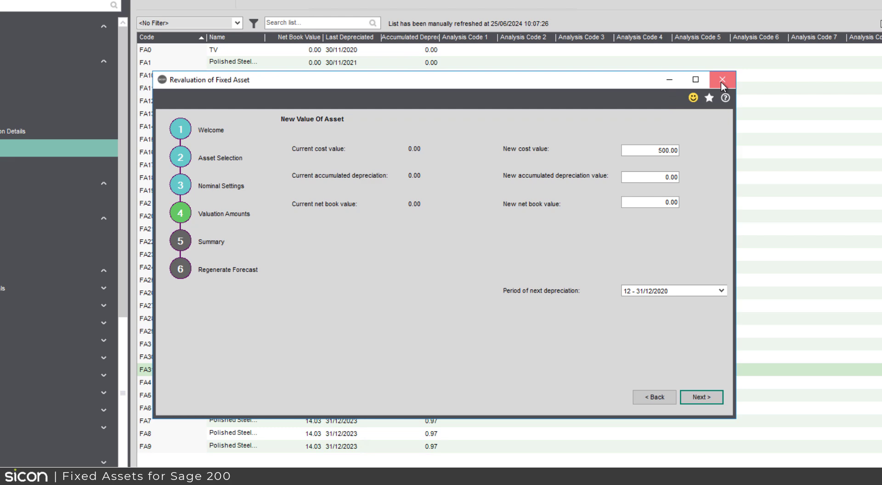
pyautogui.click(802, 29)
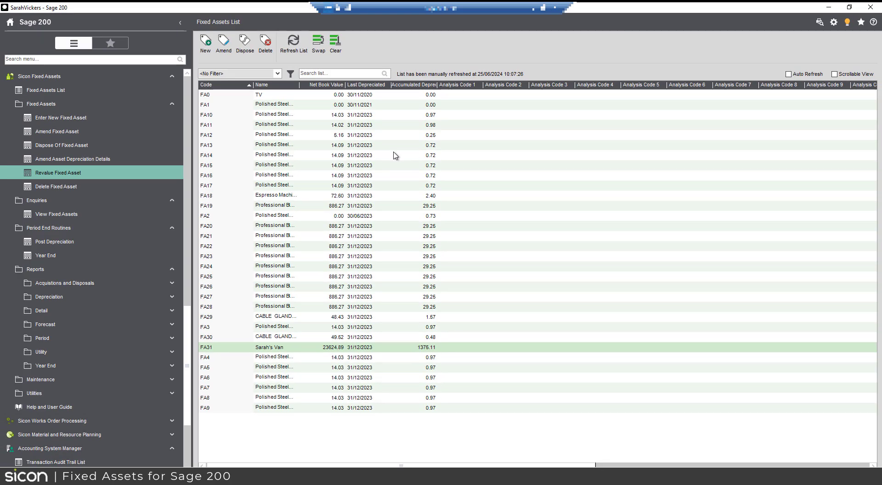
# - Display the assets due for depreciation in period 5 - 31/05/2024, post their depreciation and close the Posted Depreciation report
pyautogui.click(76, 215)
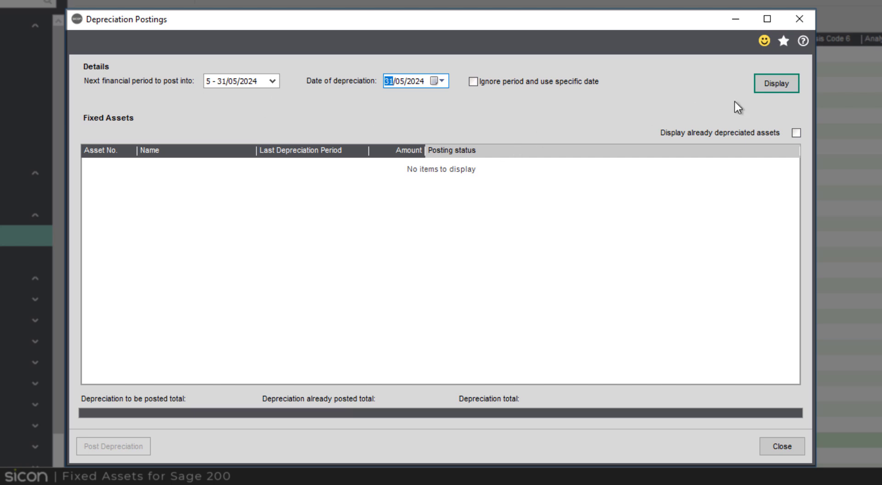
pyautogui.click(793, 85)
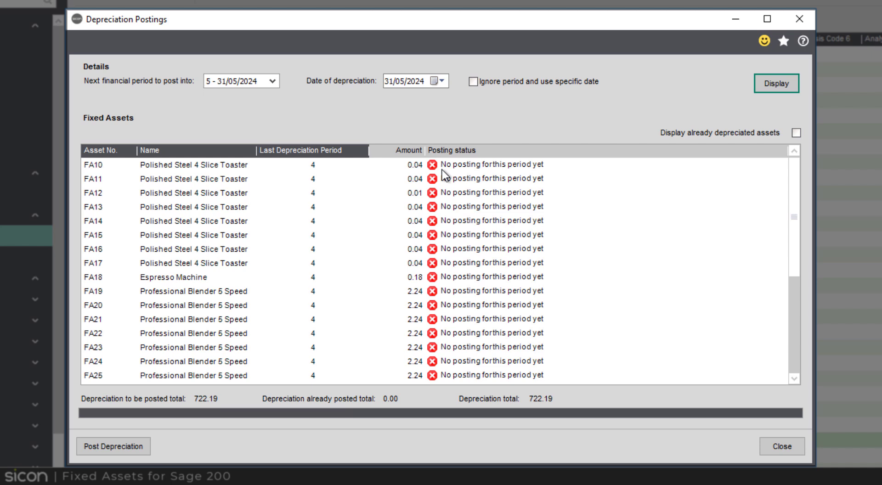
pyautogui.click(272, 81)
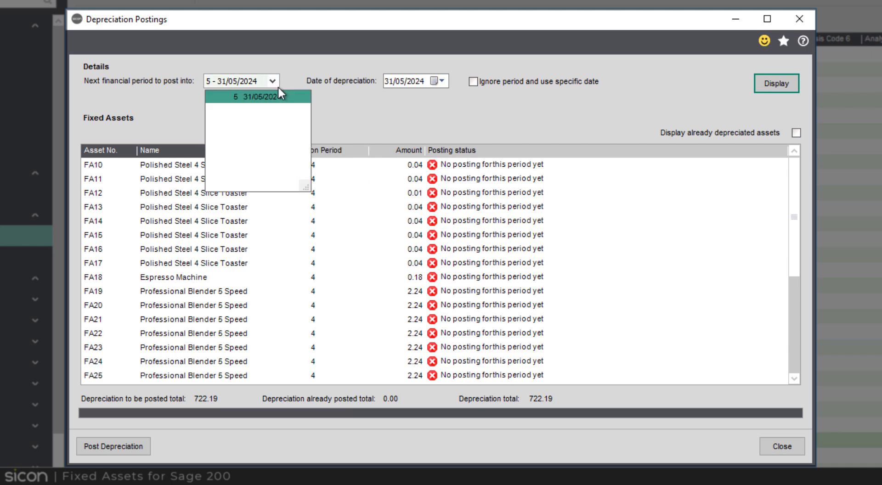
pyautogui.click(321, 59)
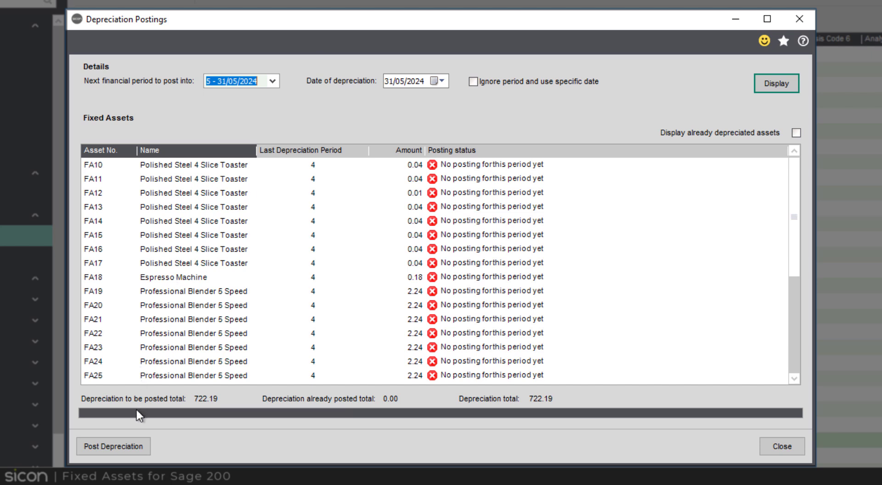
pyautogui.click(133, 448)
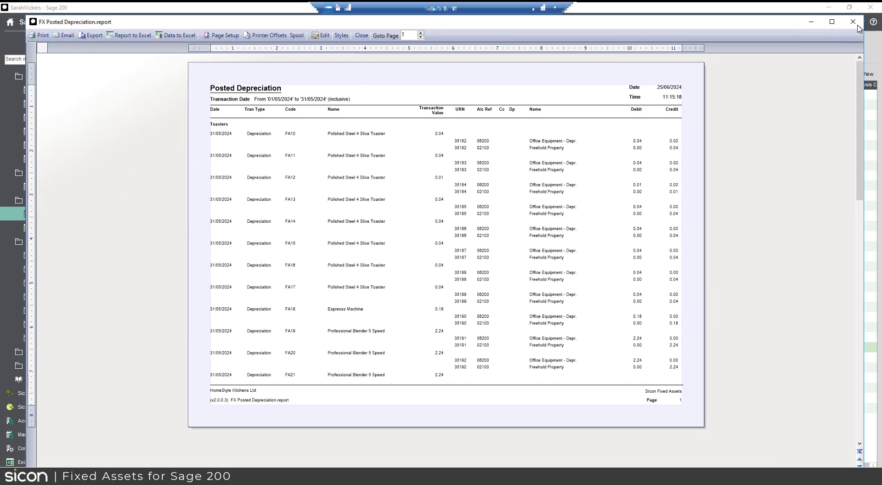
pyautogui.click(856, 18)
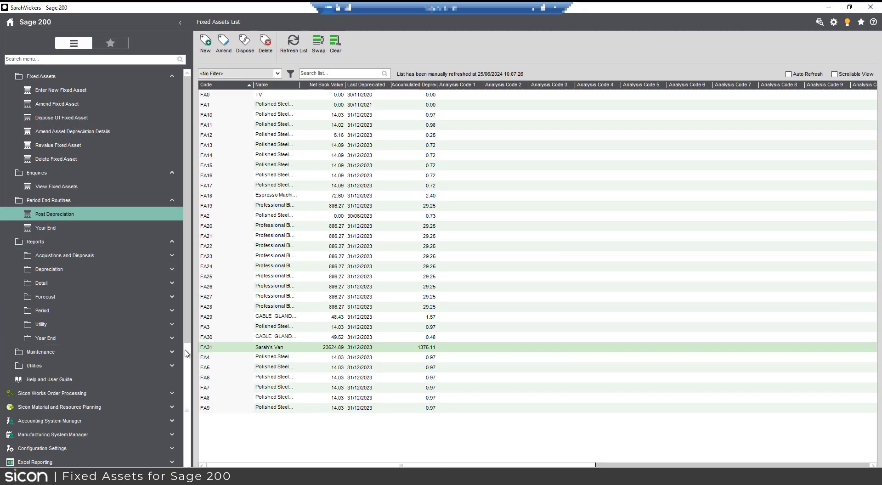
# - Examine the fixed asset reports available for acquisitions and disposals, depreciation, and asset detail
pyautogui.click(91, 255)
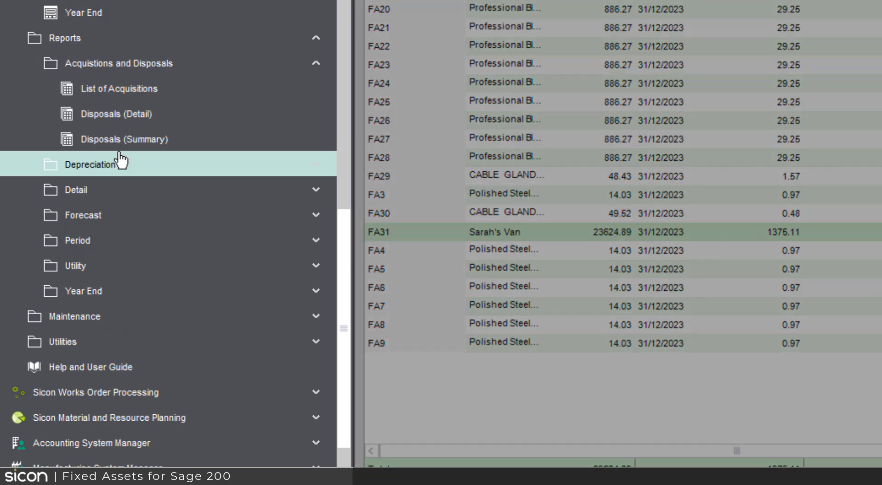
pyautogui.click(98, 227)
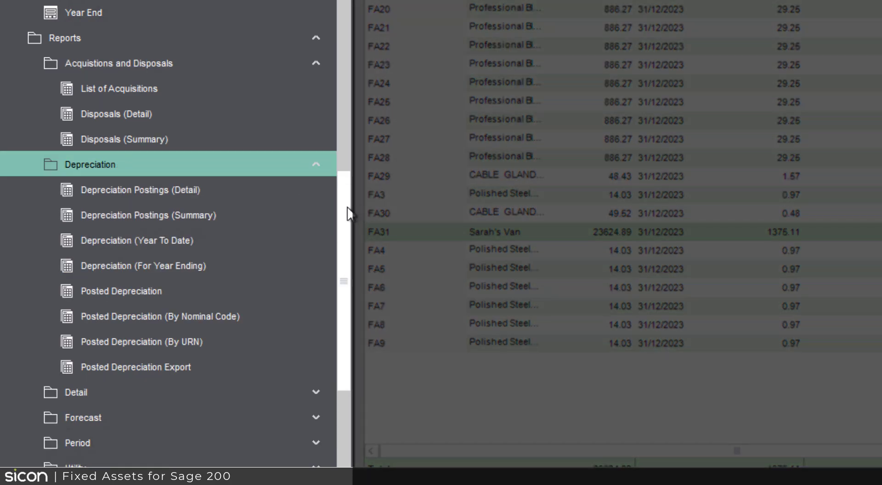
pyautogui.moveTo(347, 223); pyautogui.dragTo(340, 260)
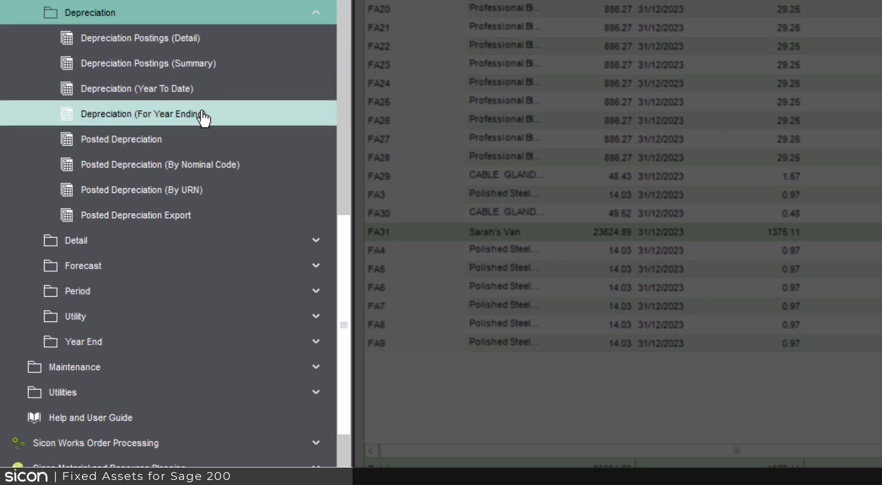
pyautogui.click(138, 248)
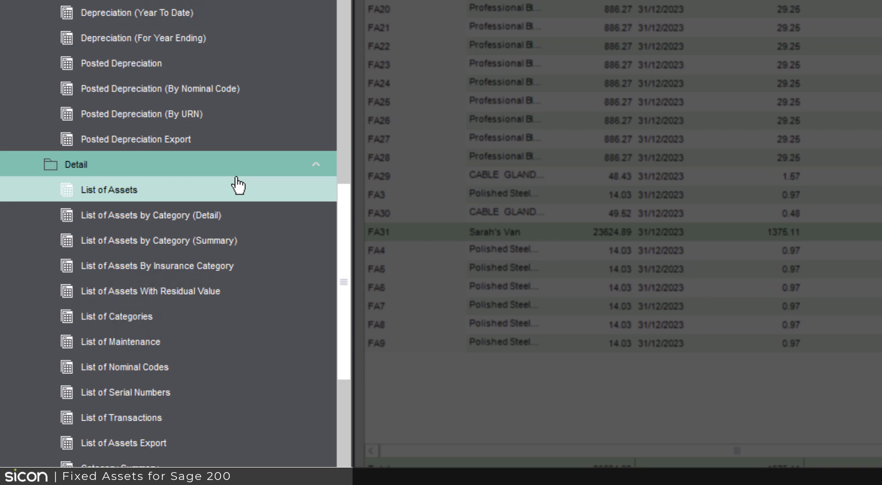
pyautogui.scroll(-2, 203, 246)
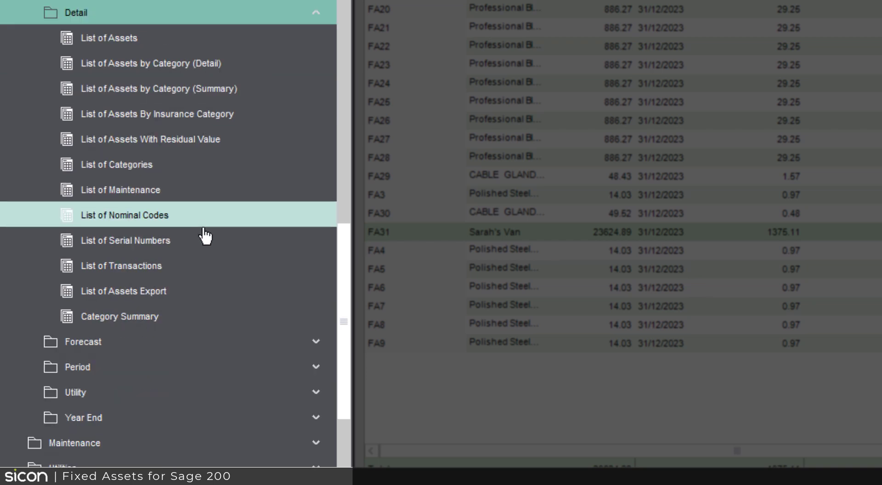
# - Examine the fixed asset reports available for forecast, period and year end
pyautogui.click(122, 342)
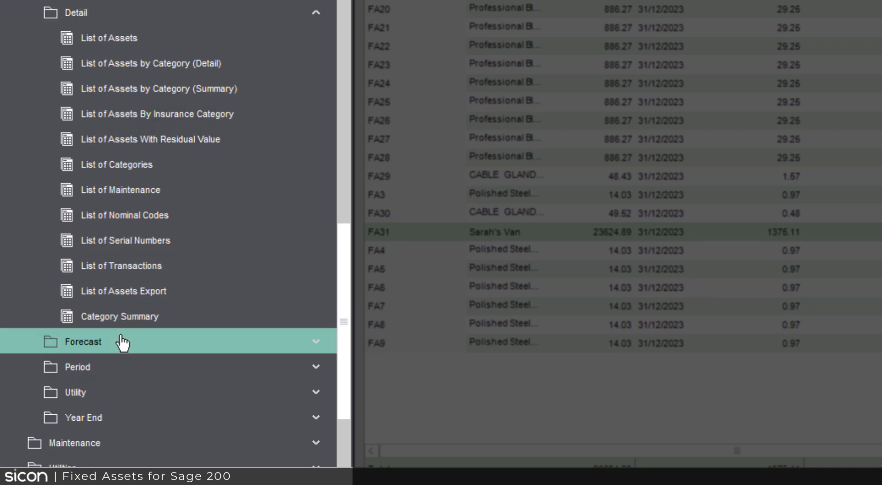
pyautogui.scroll(-2, 148, 337)
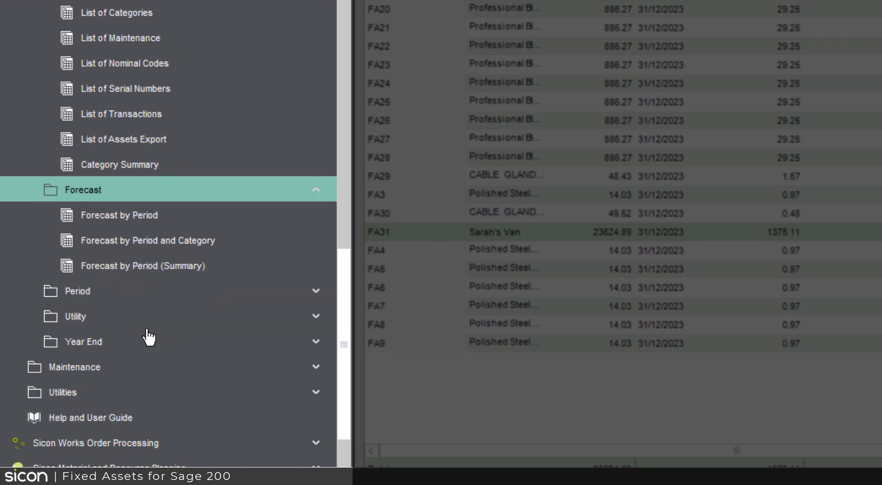
pyautogui.click(110, 294)
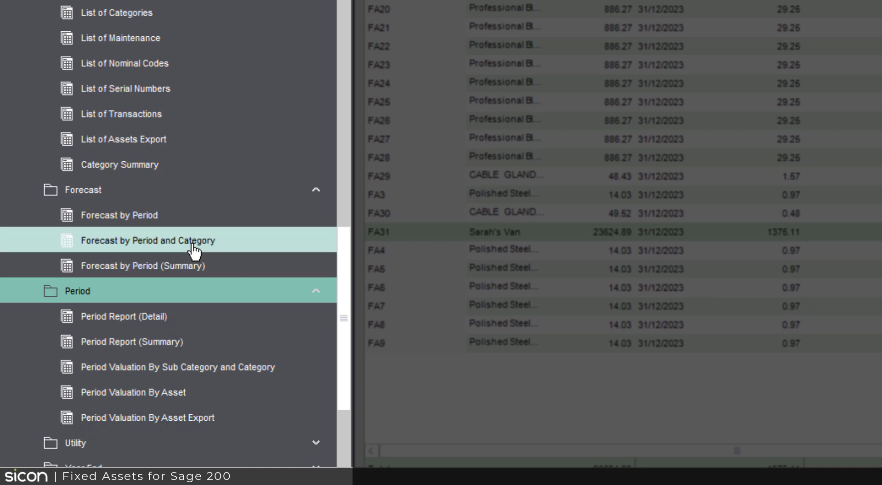
pyautogui.scroll(-2, 195, 251)
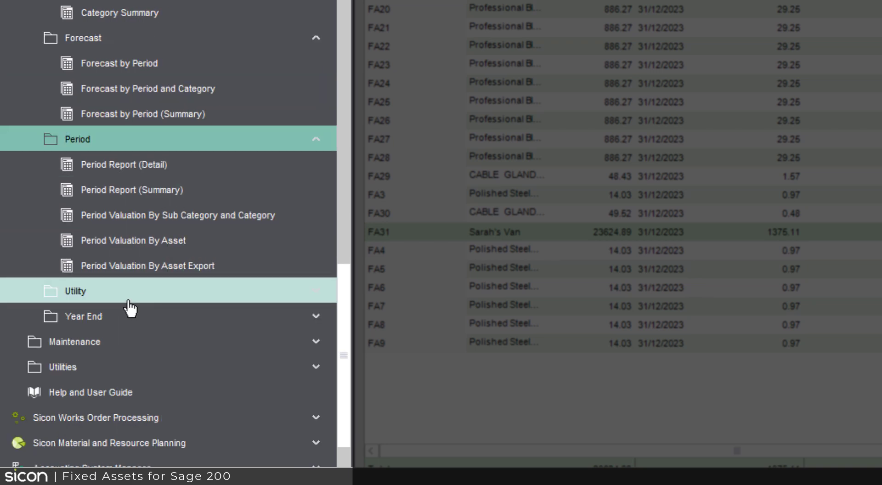
pyautogui.click(212, 316)
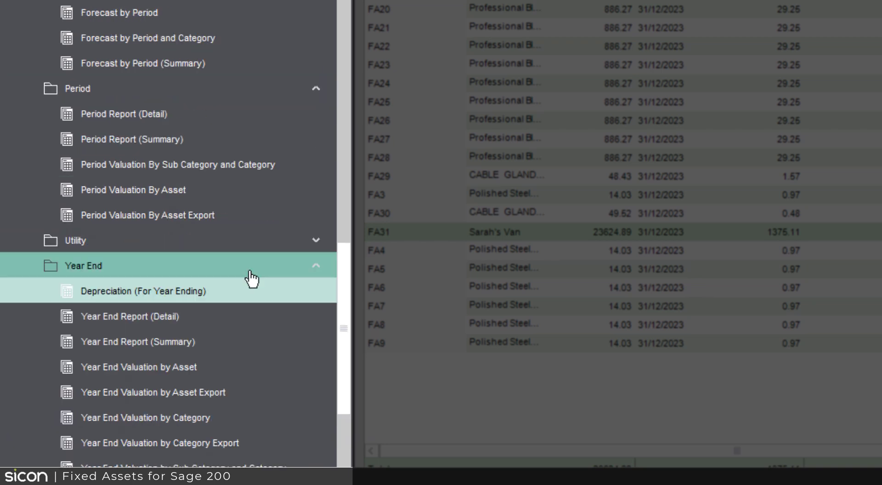
pyautogui.scroll(-2, 253, 252)
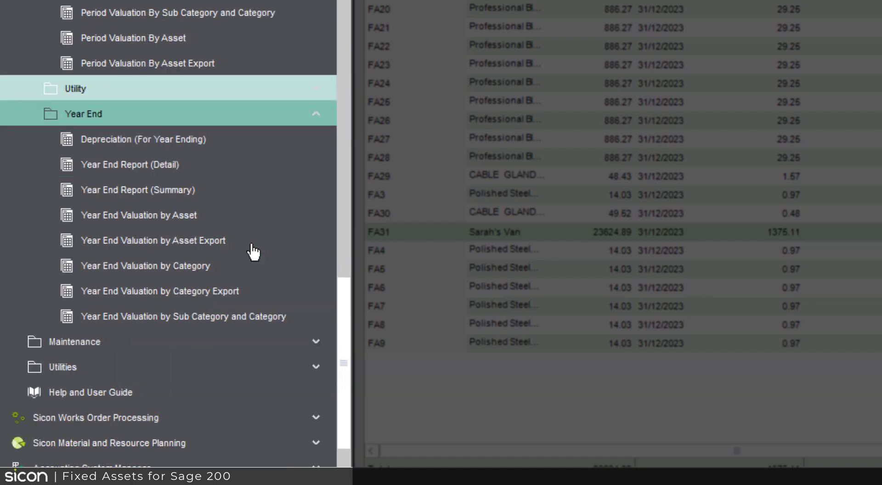